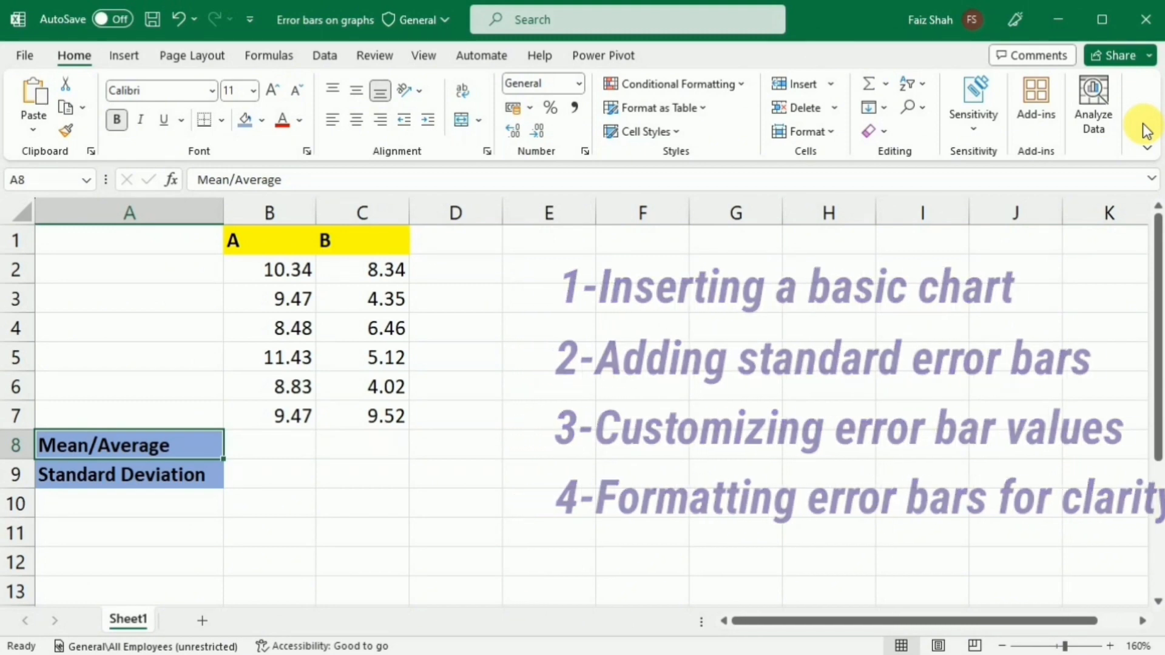
# - Calculate the mean of B2:B7 in cell B8 with the AVERAGE function and copy the formula across to C8
pyautogui.press('F2')
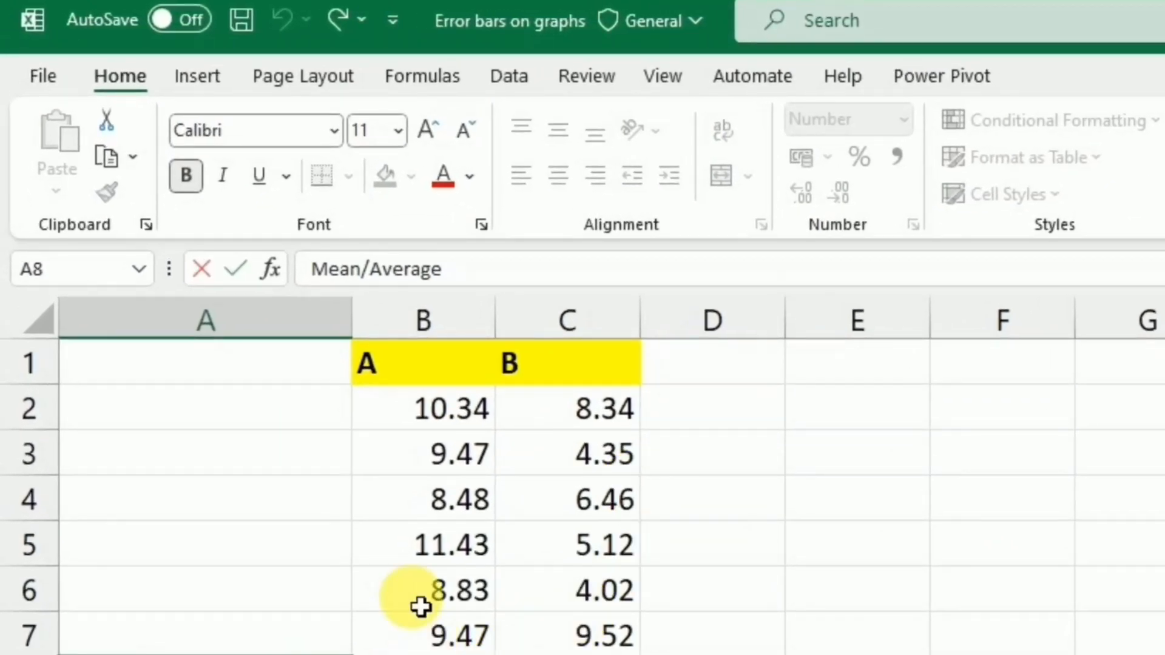
pyautogui.press('Tab')
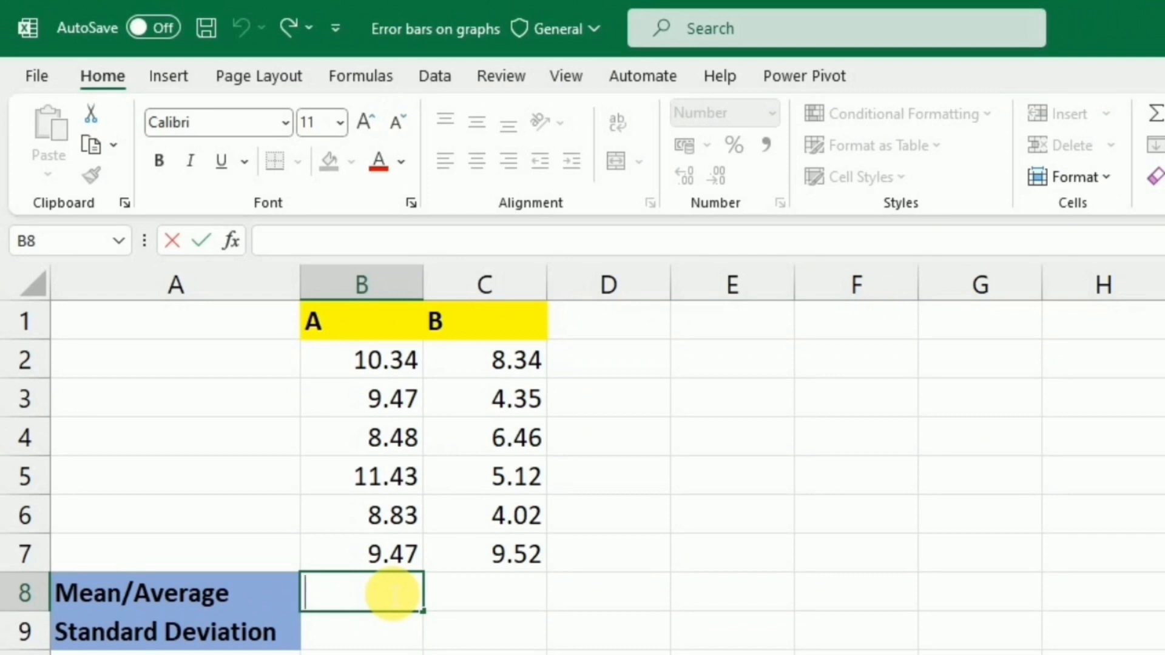
pyautogui.write('=')
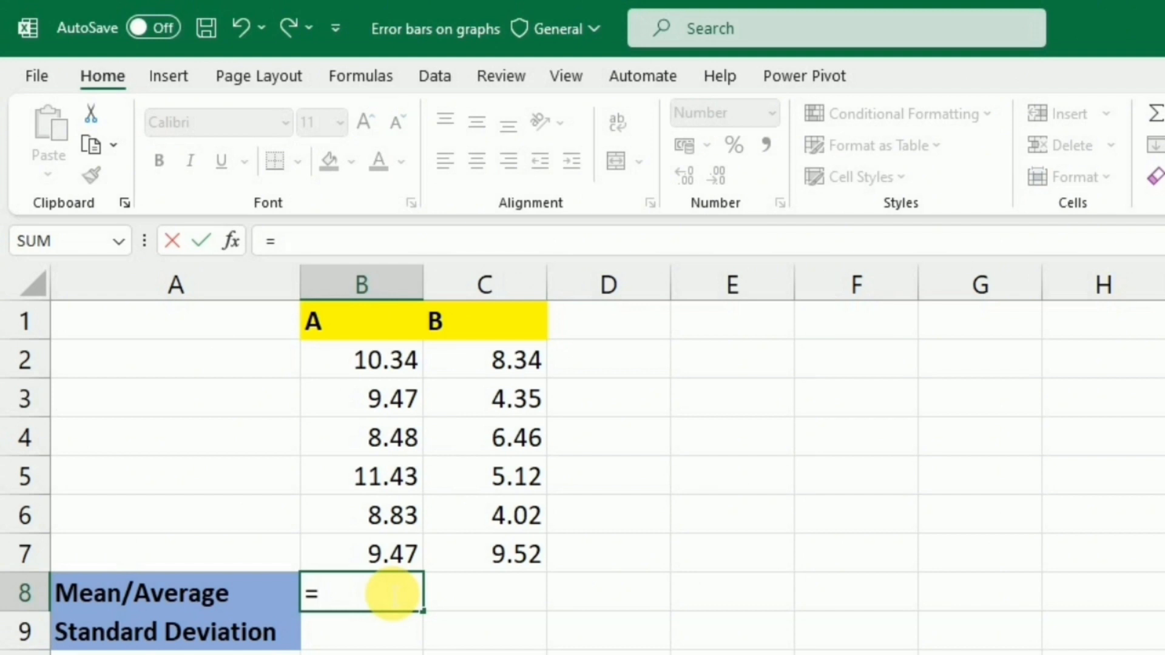
pyautogui.write('average')
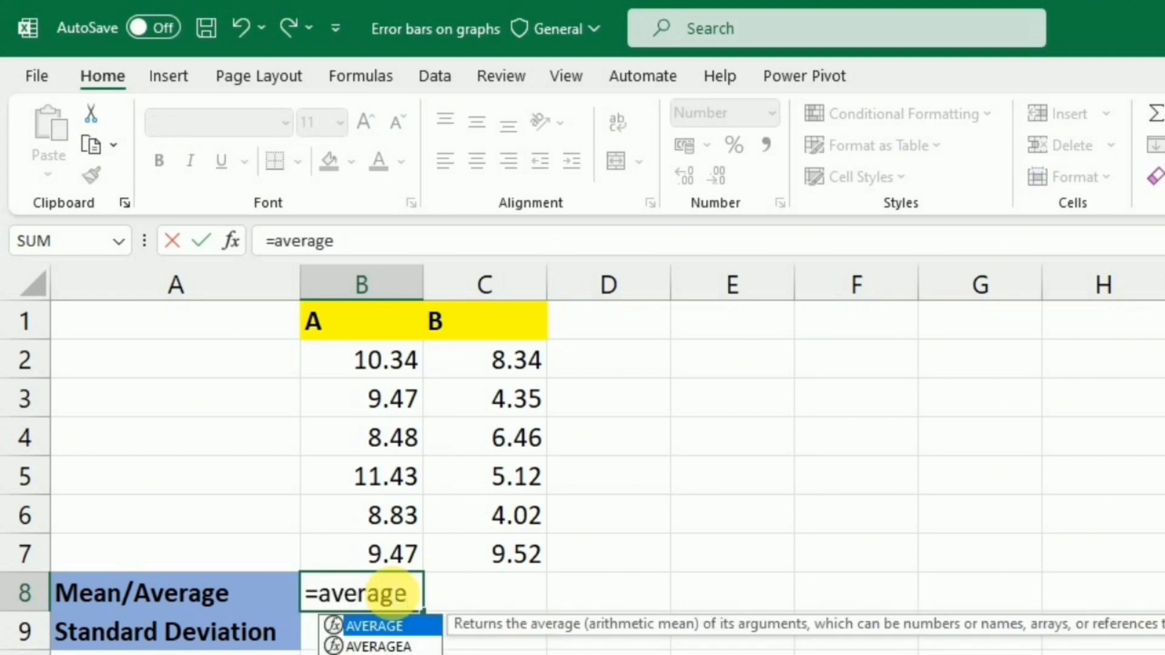
pyautogui.write('(')
pyautogui.moveTo(388, 358); pyautogui.dragTo(405, 559)
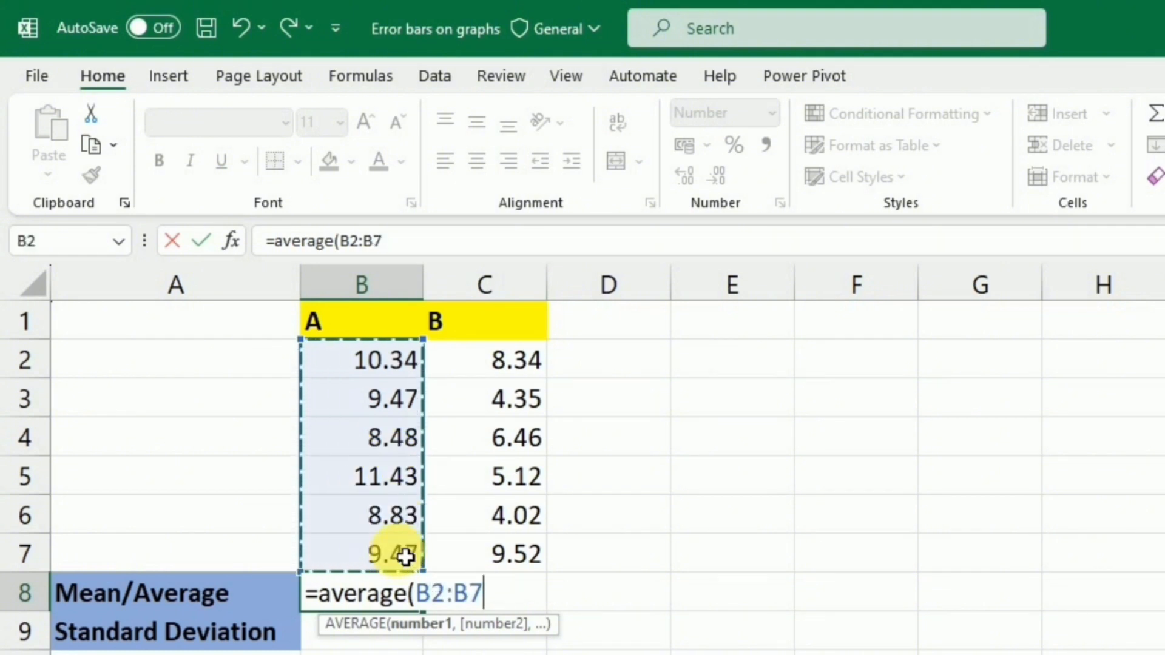
pyautogui.write(')')
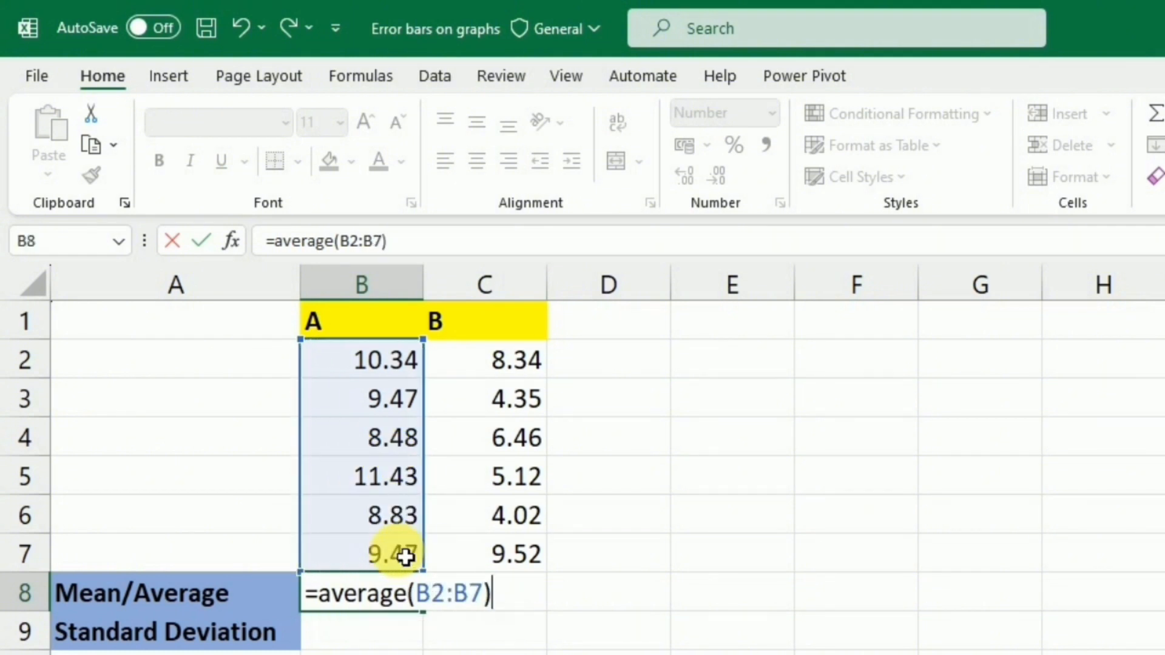
pyautogui.press('Return')
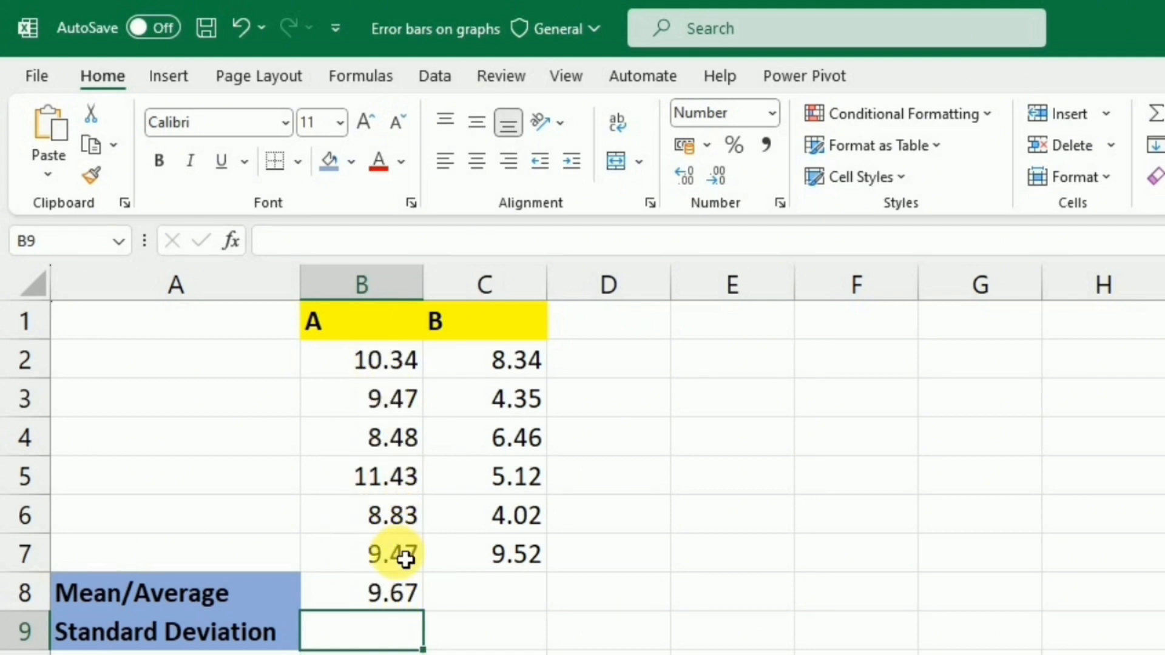
pyautogui.click(403, 594)
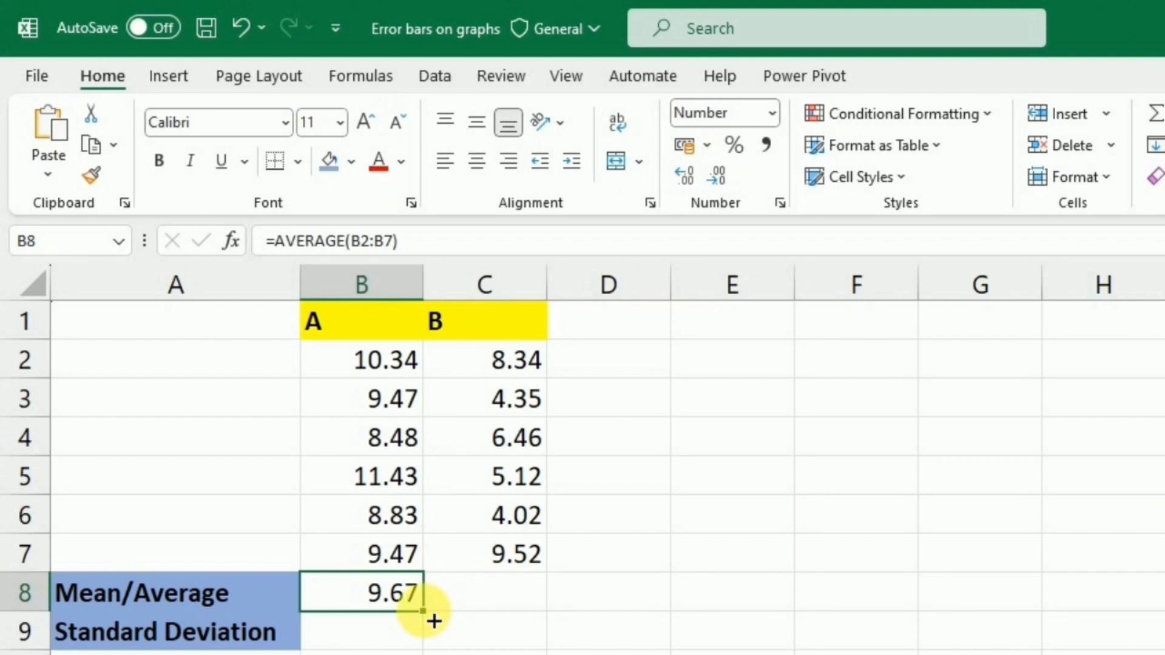
pyautogui.moveTo(432, 617); pyautogui.dragTo(534, 614)
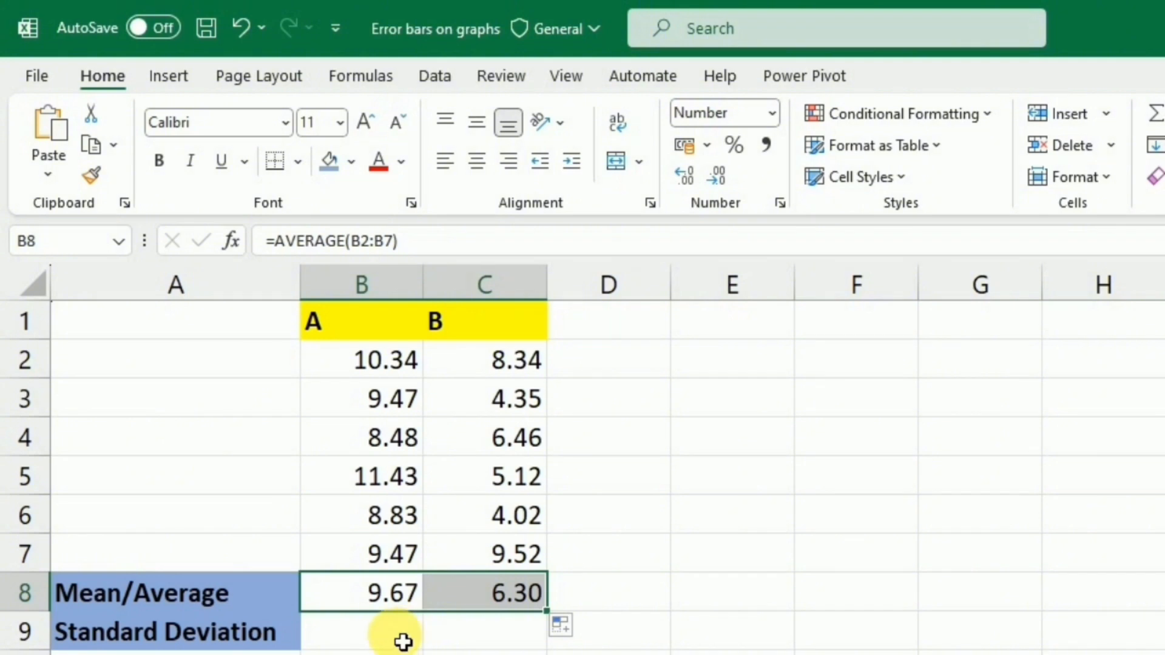
# - Calculate the sample standard deviation of B2:B7 in cell B9 with the STDEV.S function
pyautogui.click(352, 644)
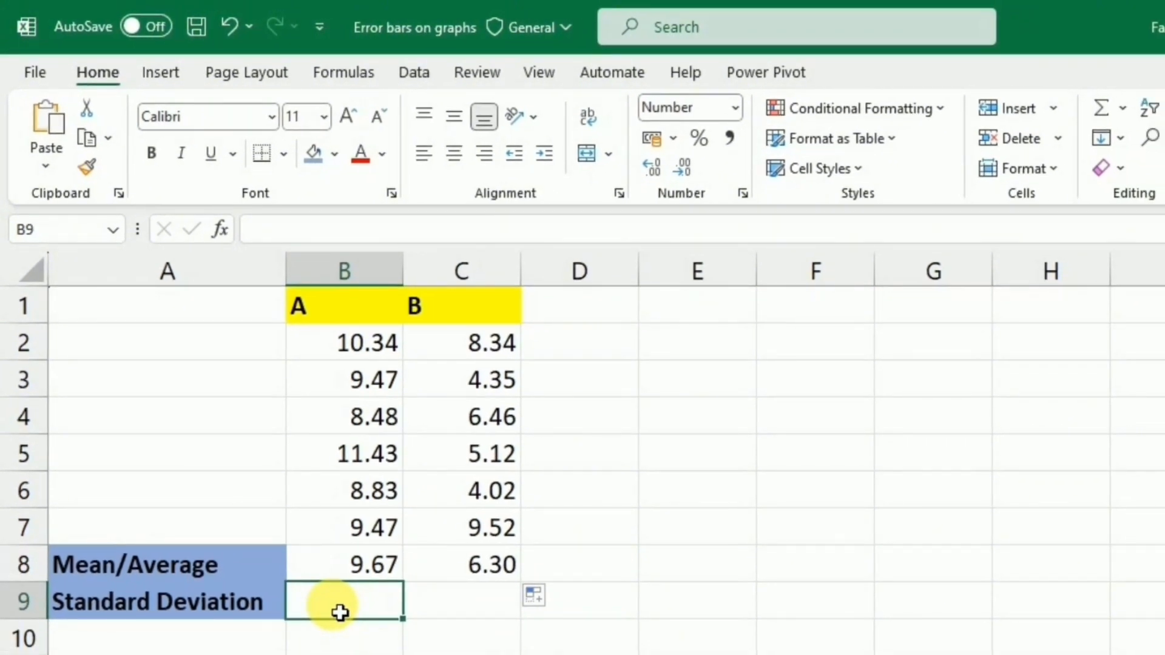
pyautogui.write('=')
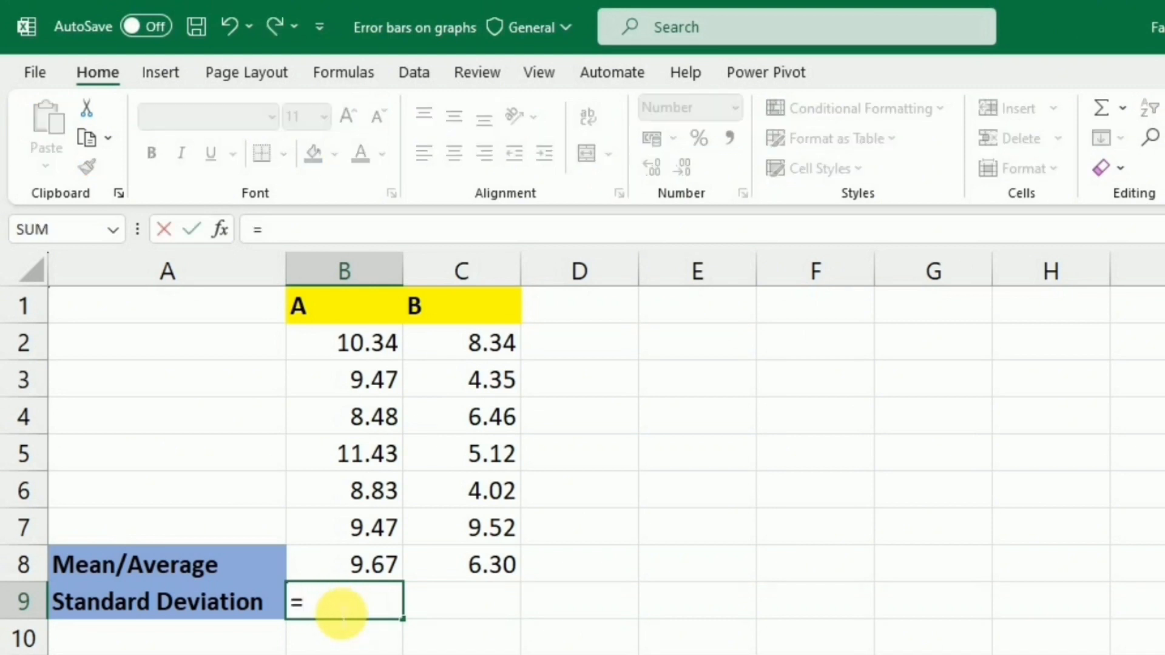
pyautogui.write('stdev')
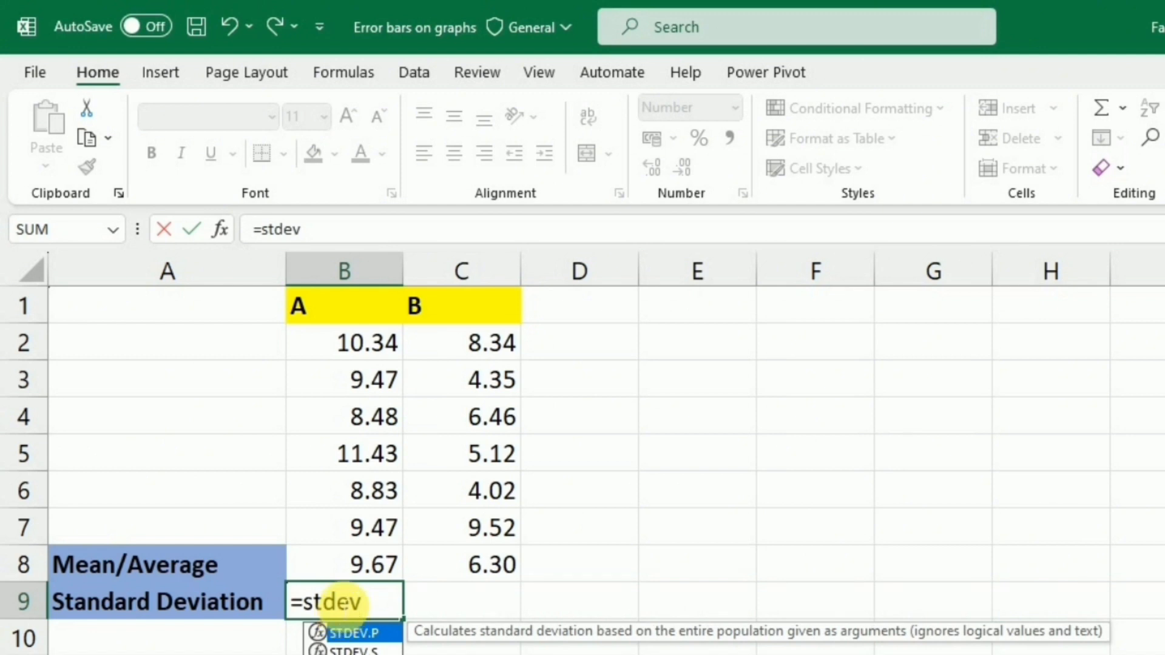
pyautogui.click(363, 650)
pyautogui.write('v')
pyautogui.doubleClick(363, 649)
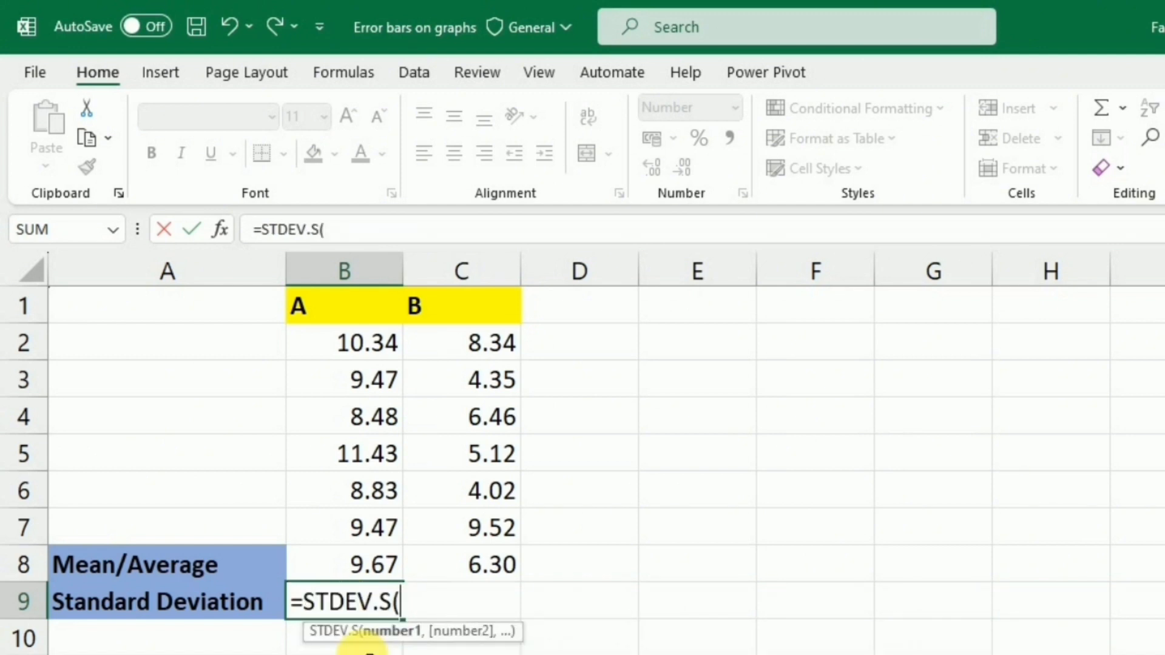
pyautogui.click(349, 359)
pyautogui.moveTo(349, 360); pyautogui.dragTo(361, 536)
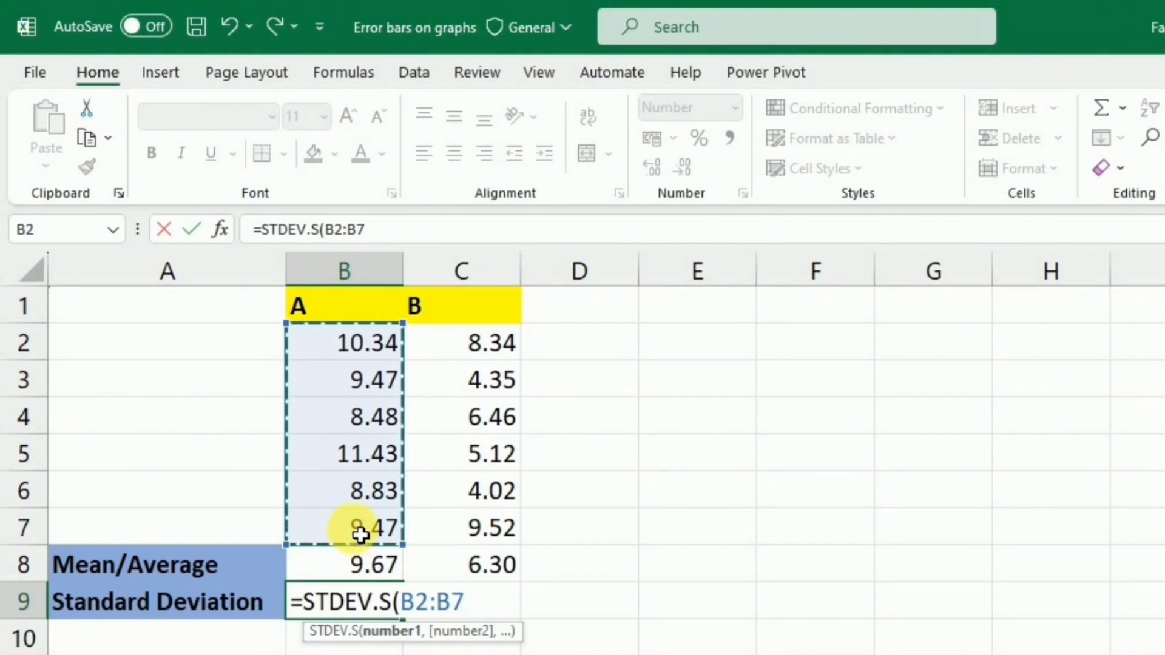
pyautogui.write(')')
pyautogui.press('Return')
# - Copy the standard deviation formula from B9 across to C9
pyautogui.press('Up')
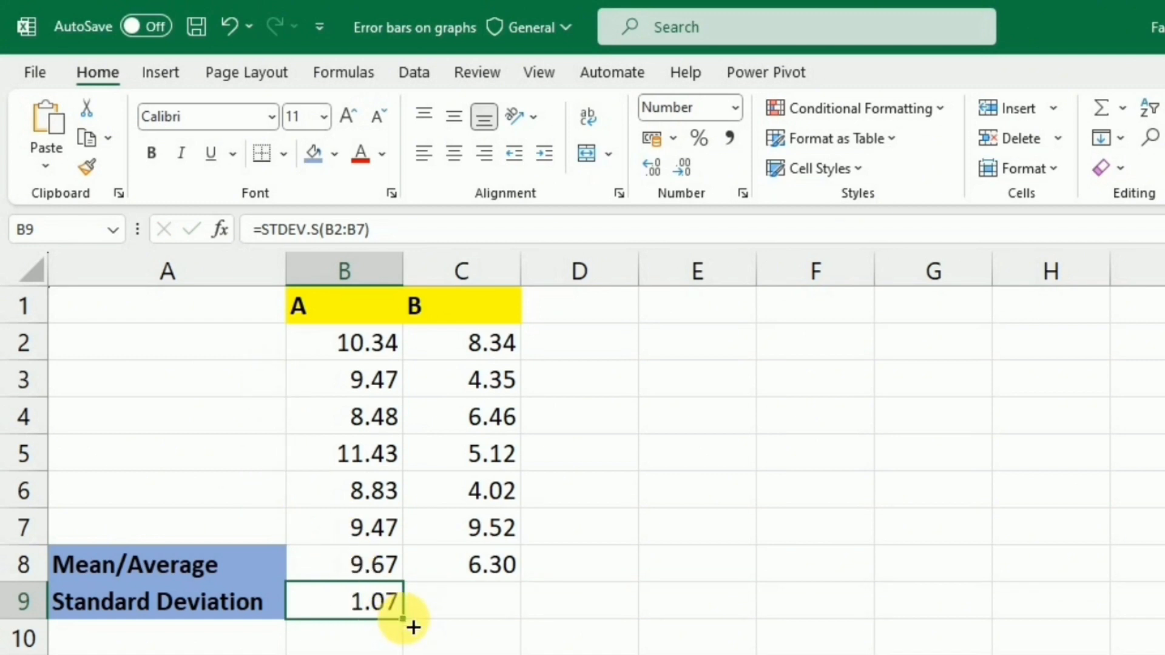
pyautogui.moveTo(413, 630); pyautogui.dragTo(511, 620)
pyautogui.click(505, 612)
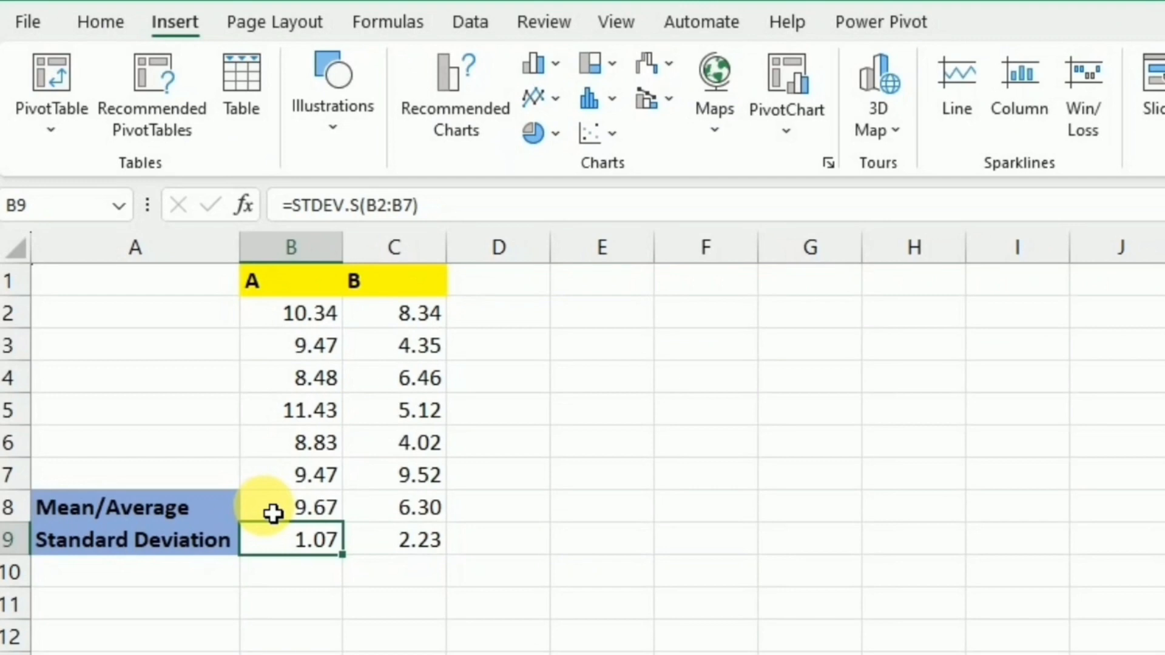
# - Insert a 2-D clustered column chart from the mean values in B8:C8
pyautogui.click(261, 493)
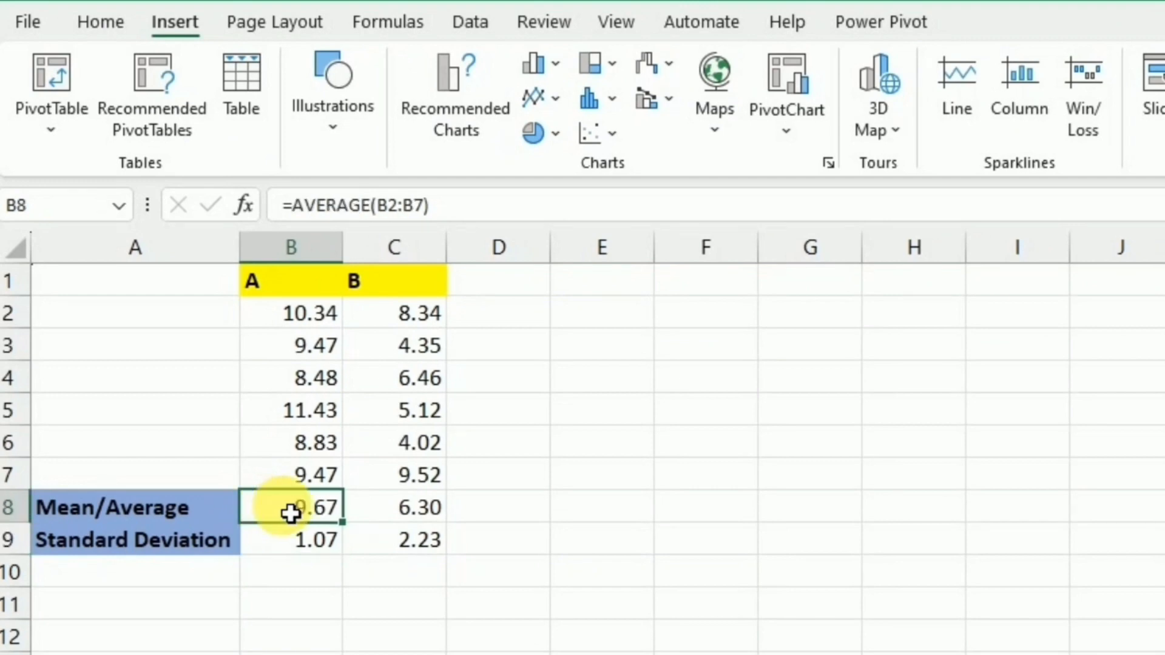
pyautogui.moveTo(291, 513); pyautogui.dragTo(362, 513)
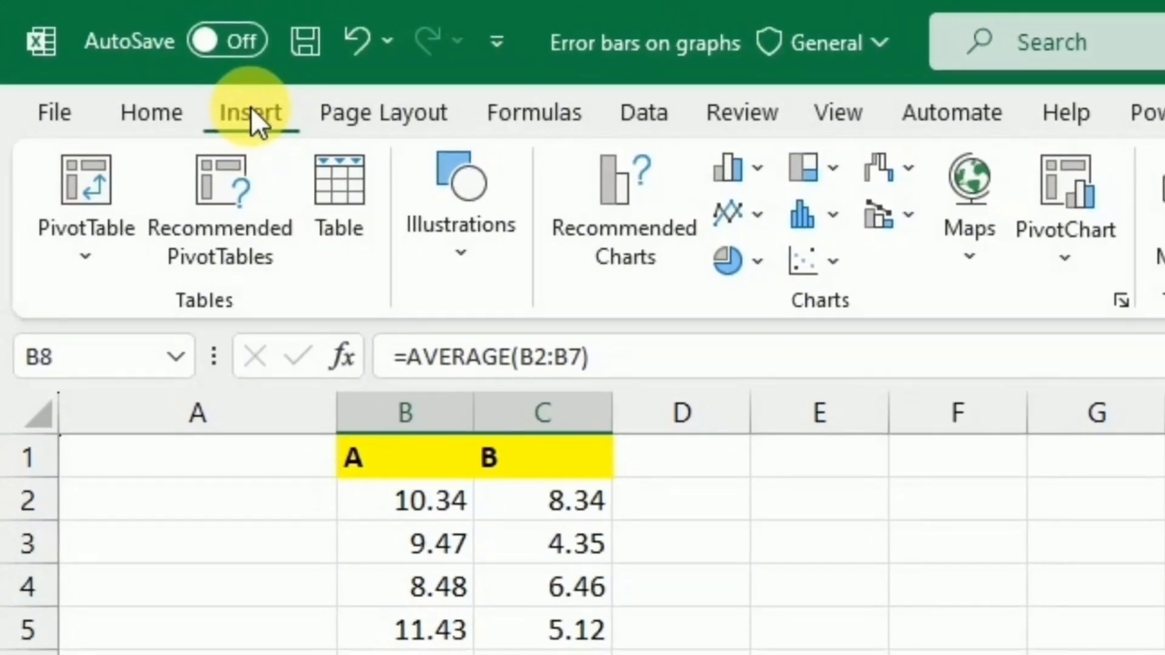
pyautogui.click(735, 168)
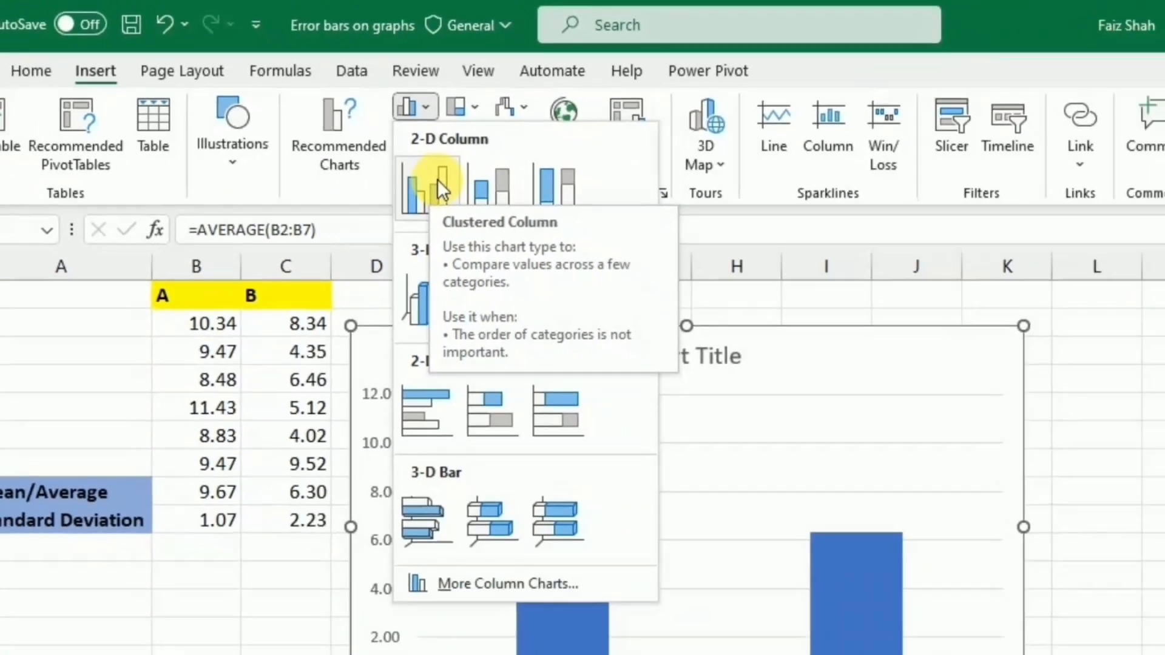
pyautogui.click(437, 179)
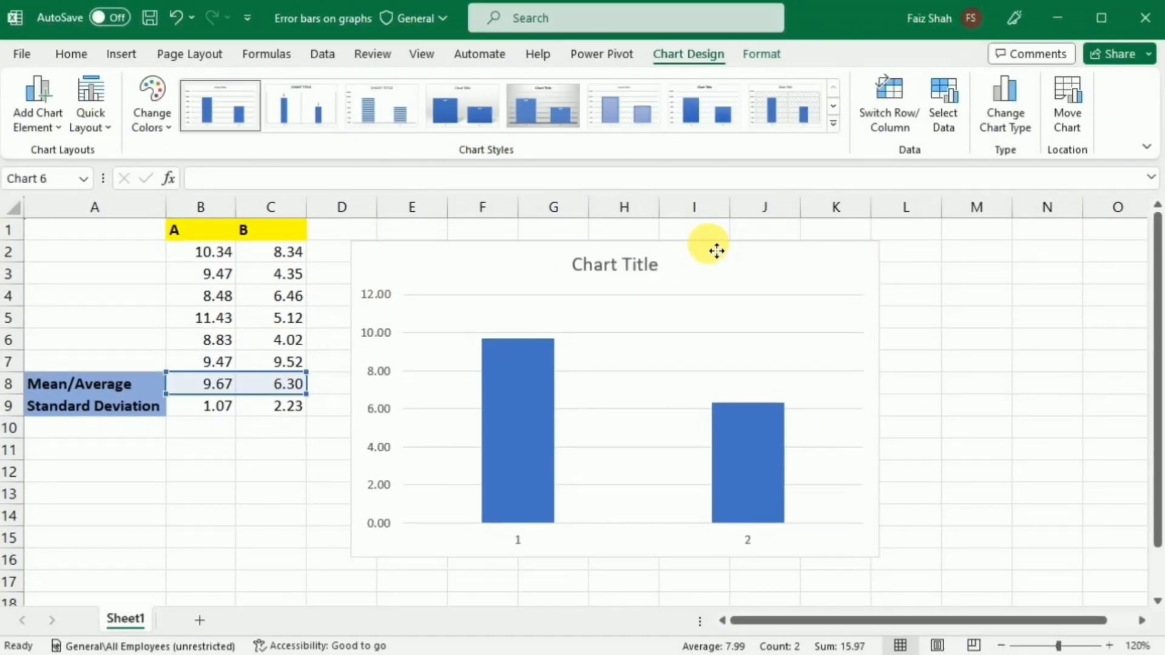
# - Delete the title of the column chart
pyautogui.click(645, 252)
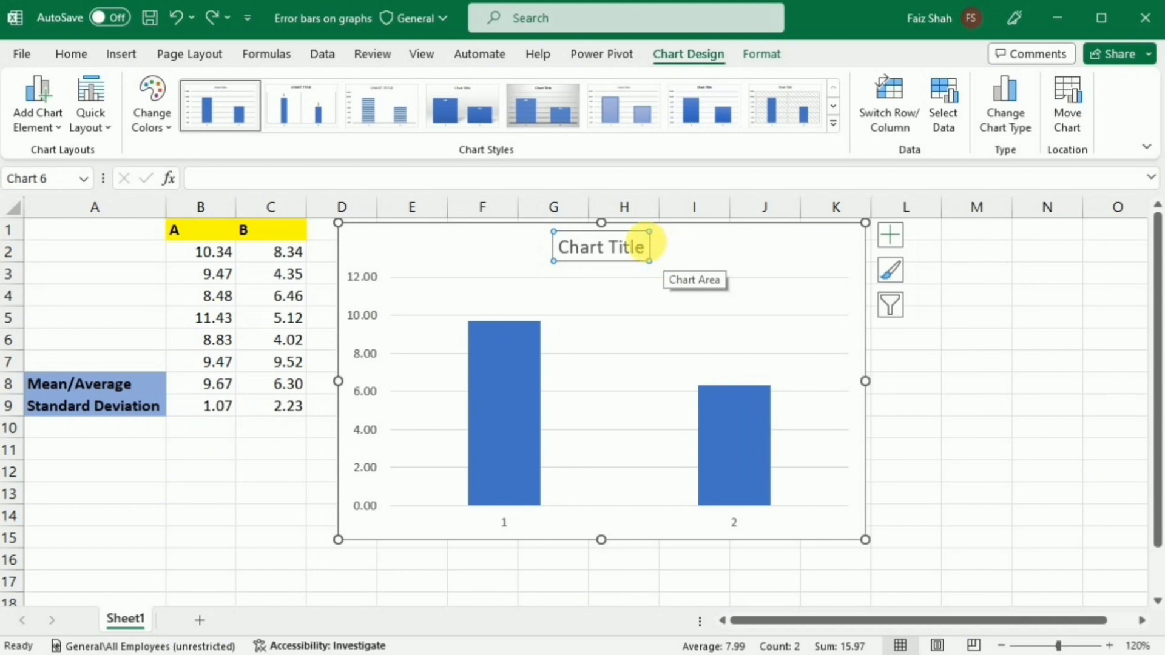
pyautogui.rightClick(632, 241)
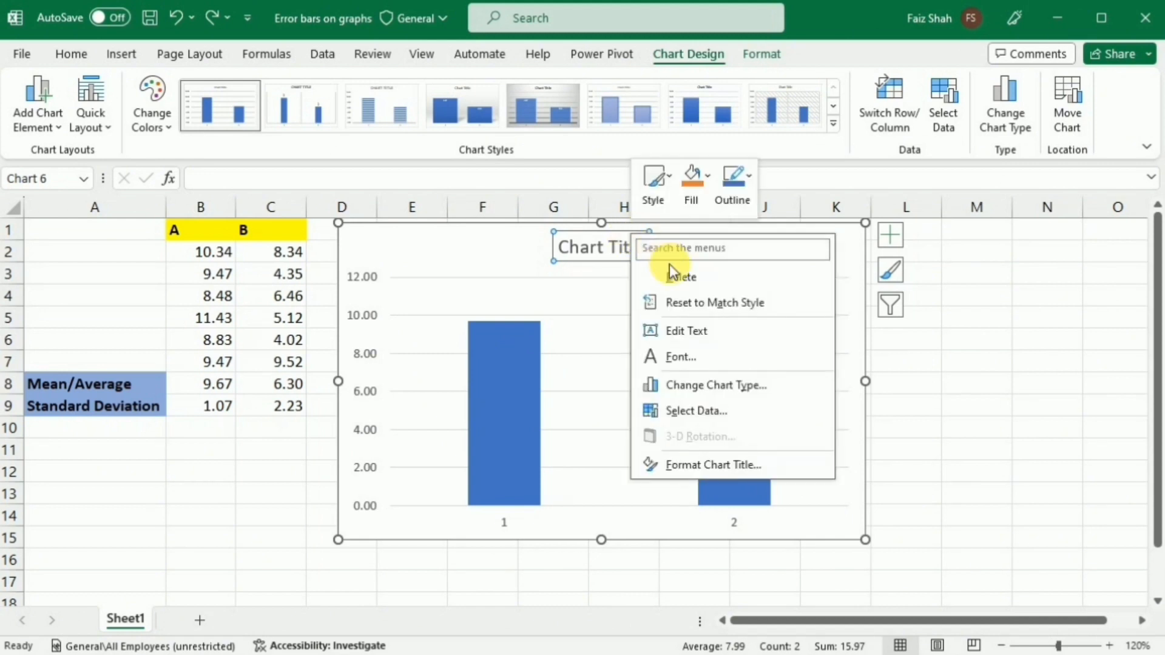
pyautogui.click(682, 278)
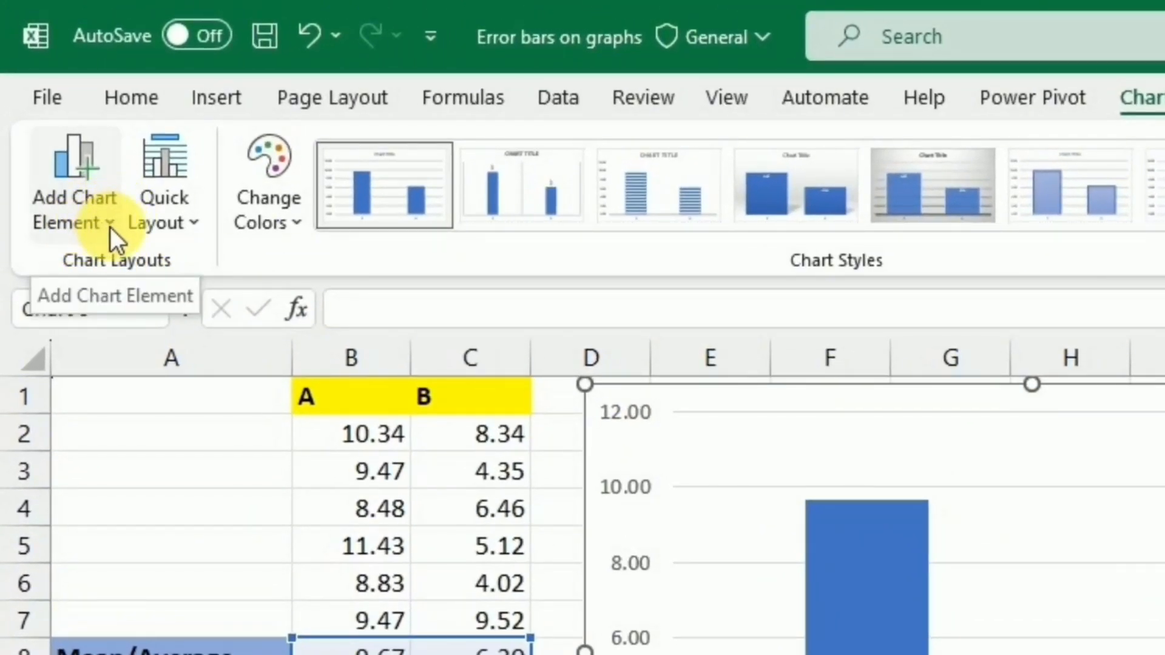
# - Add error bars to the chart through the detailed error bar options and set their error amount to Custom
pyautogui.click(109, 225)
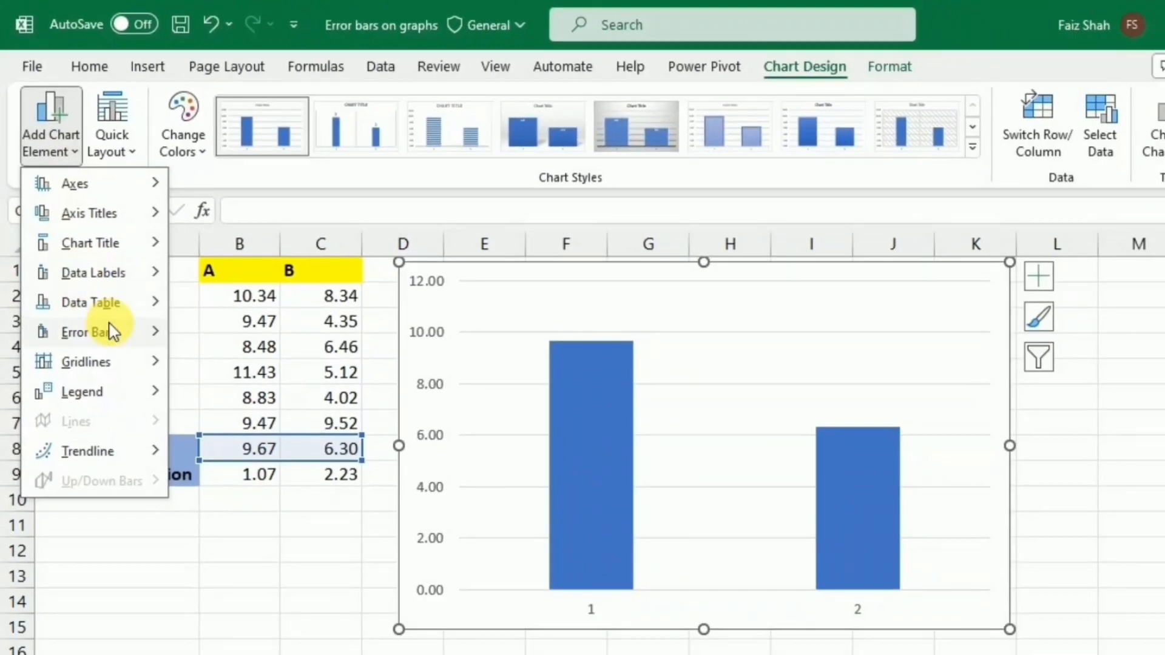
pyautogui.moveTo(229, 491)
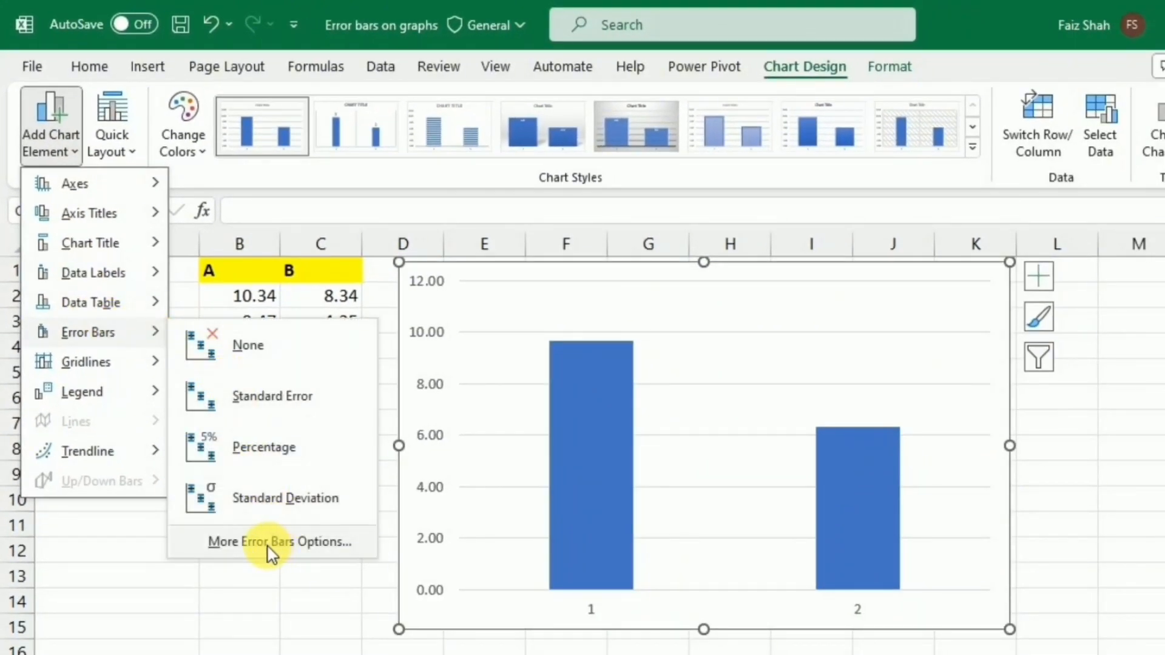
pyautogui.click(284, 543)
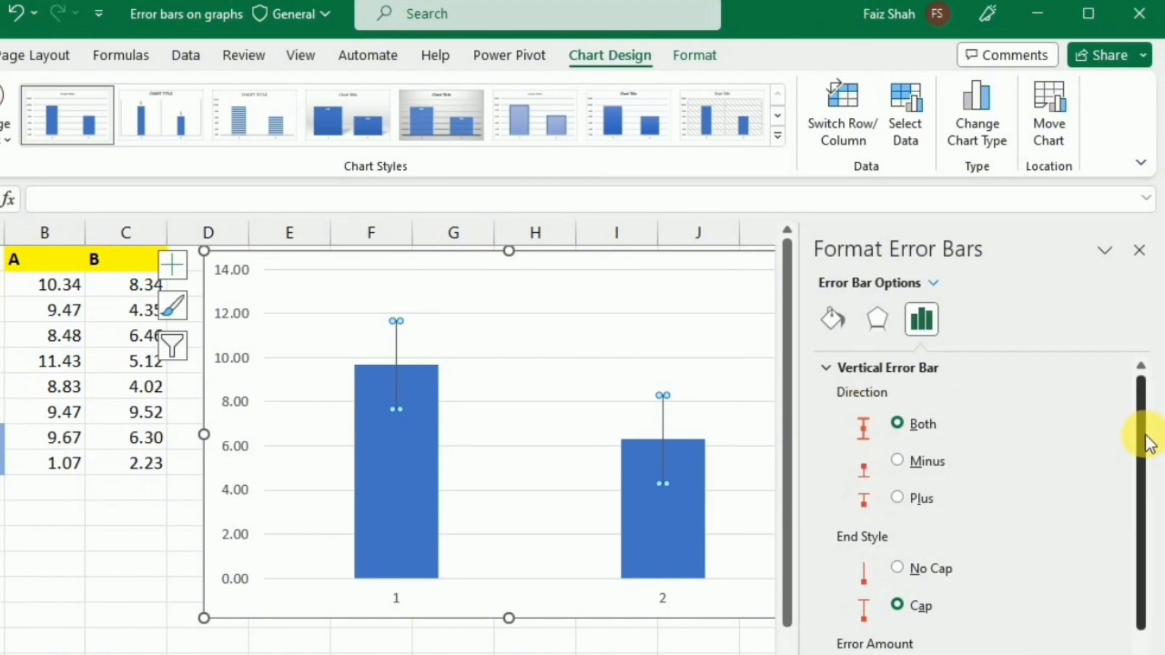
pyautogui.moveTo(1147, 442); pyautogui.dragTo(919, 568)
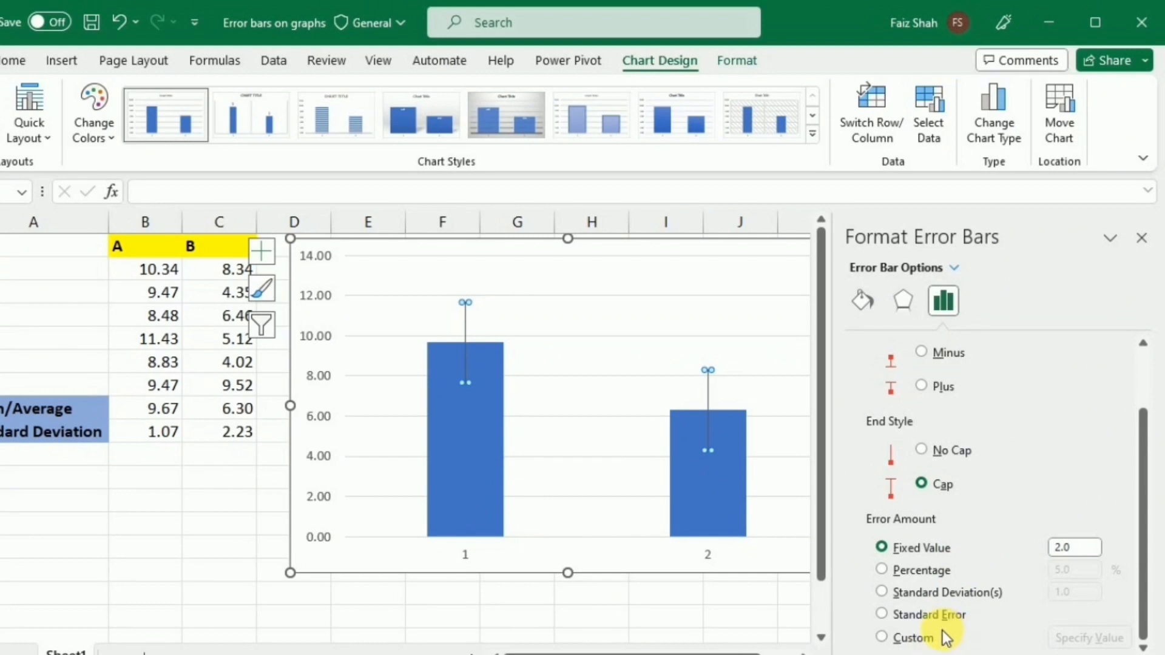
pyautogui.click(883, 637)
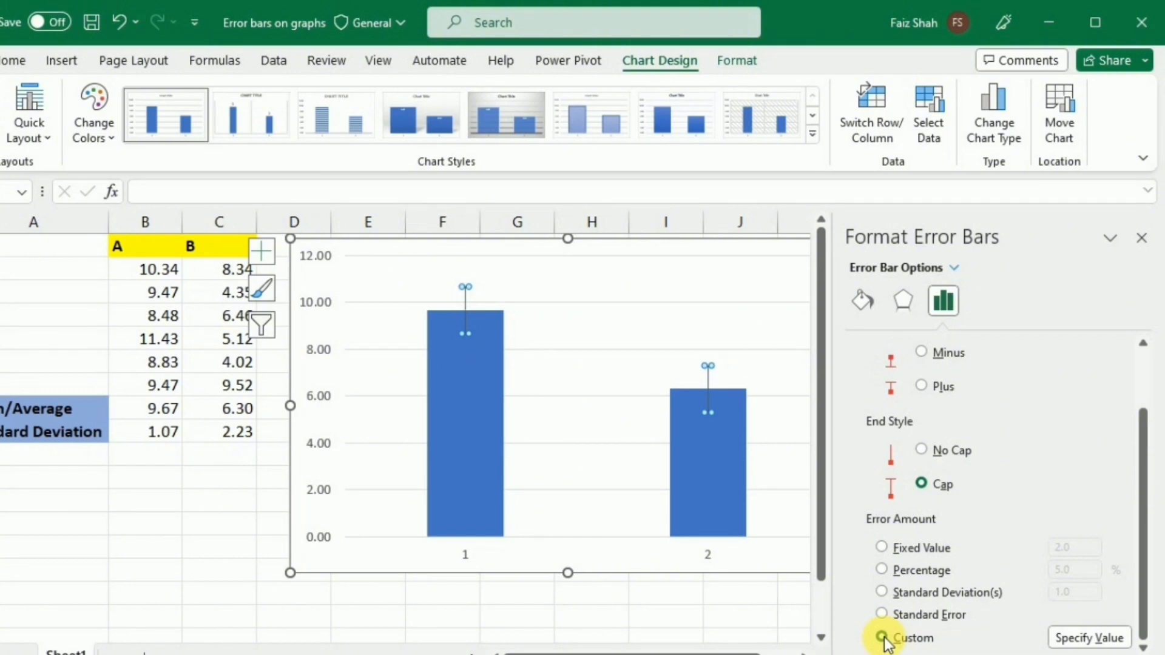
# - Specify the custom error amount, using the standard deviations in B9:C9 for both the positive and negative error values
pyautogui.click(1070, 642)
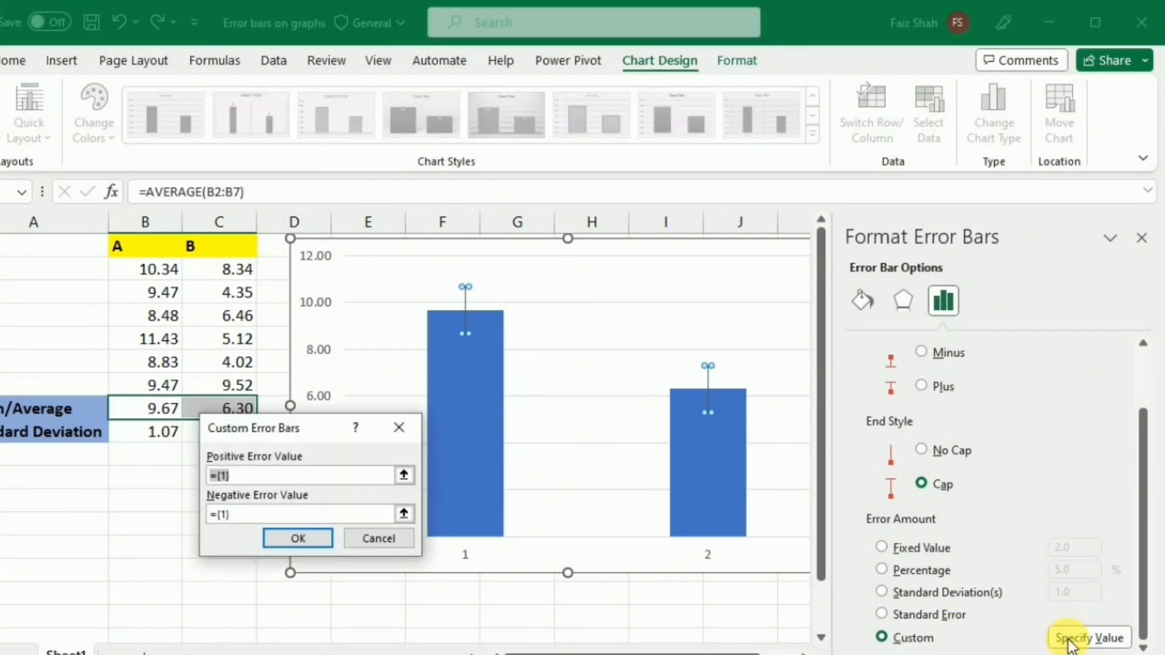
pyautogui.moveTo(336, 433); pyautogui.dragTo(631, 109)
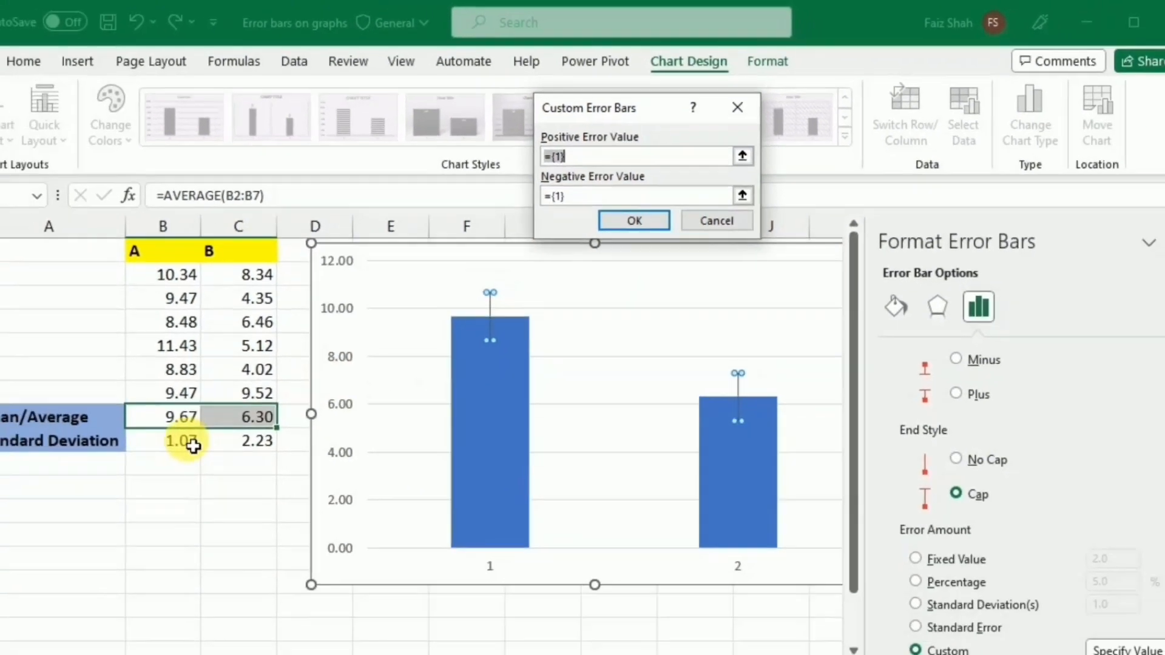
pyautogui.click(183, 441)
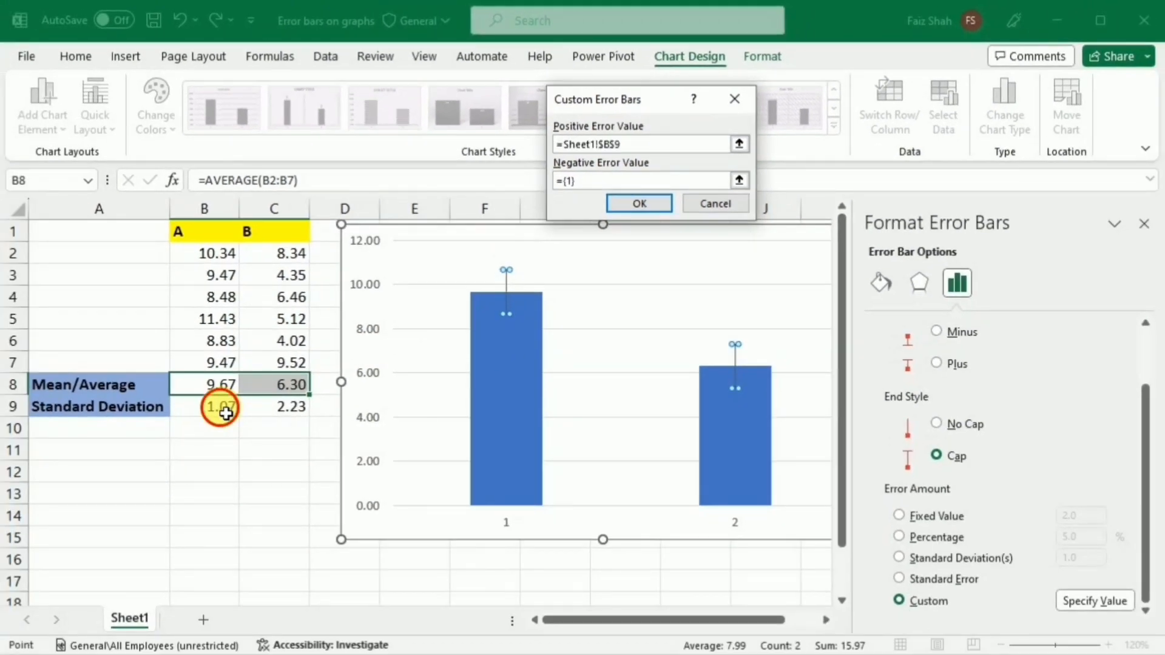
pyautogui.moveTo(195, 443); pyautogui.dragTo(228, 449)
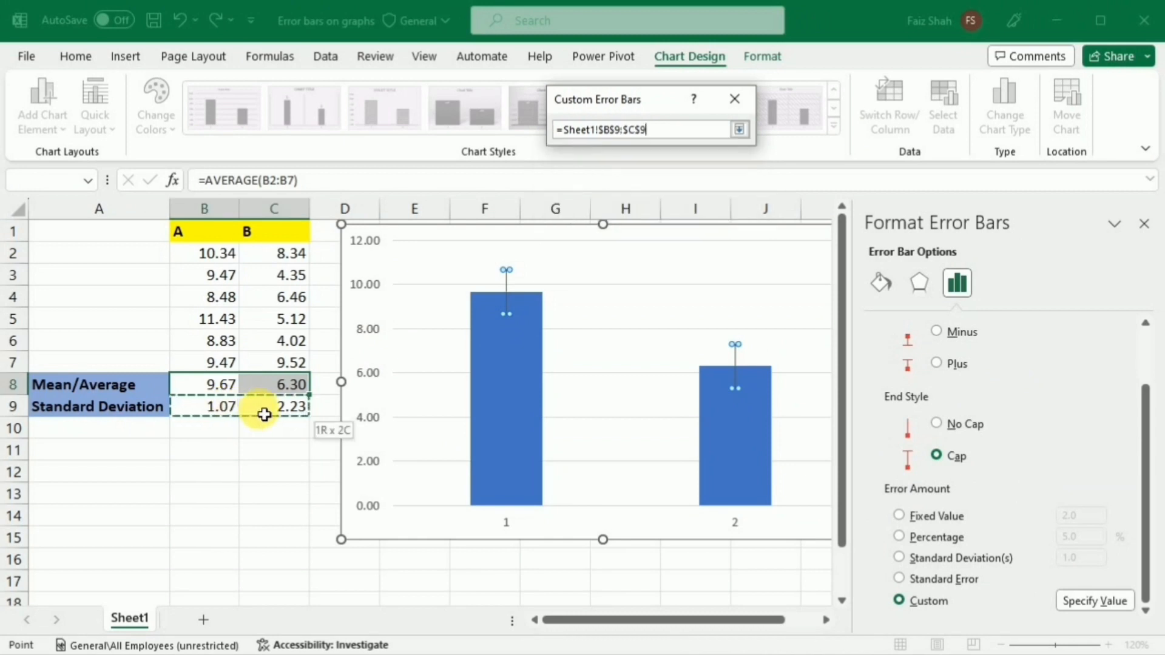
pyautogui.moveTo(264, 414); pyautogui.dragTo(261, 414)
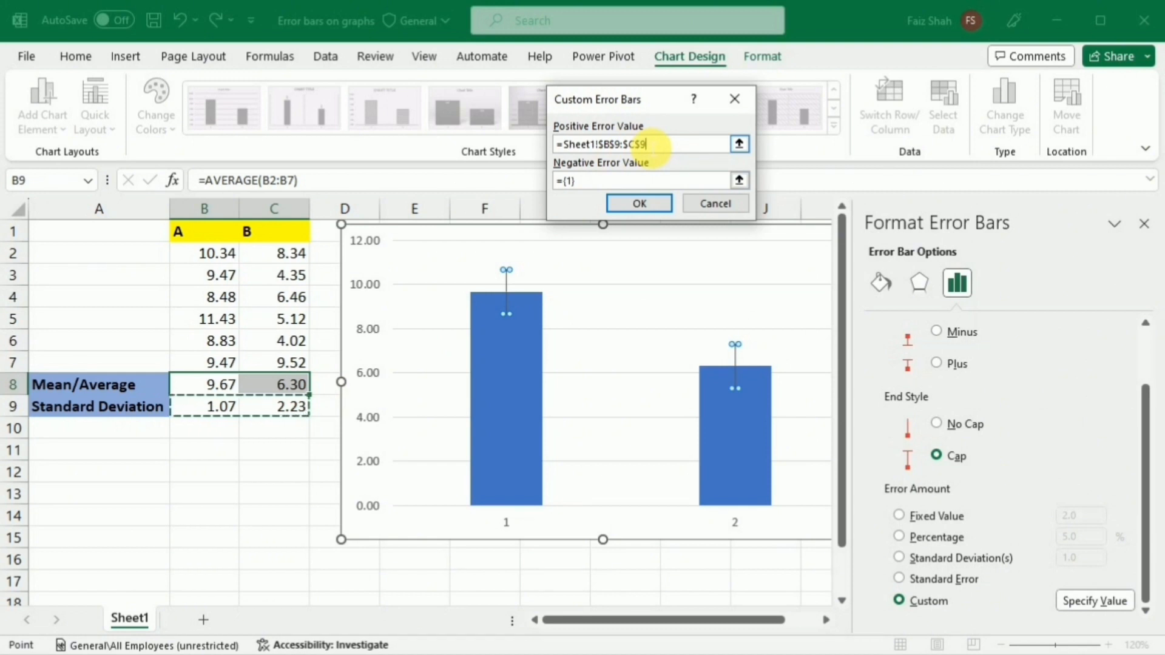
pyautogui.click(595, 172)
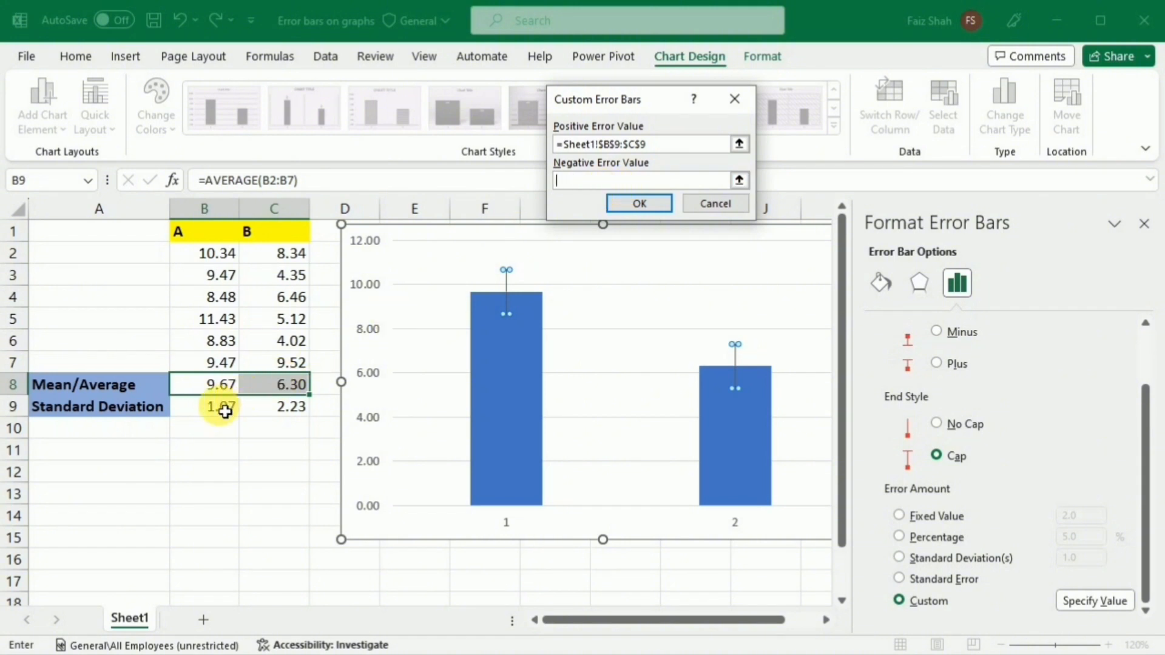
pyautogui.moveTo(224, 411); pyautogui.dragTo(282, 415)
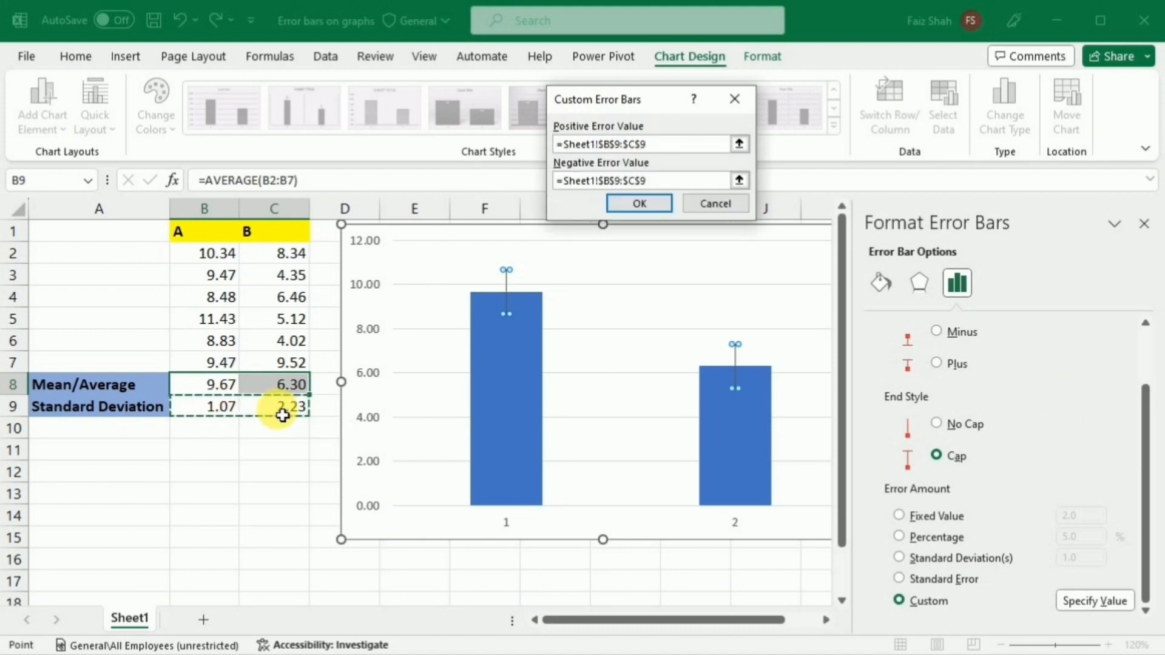
pyautogui.click(639, 204)
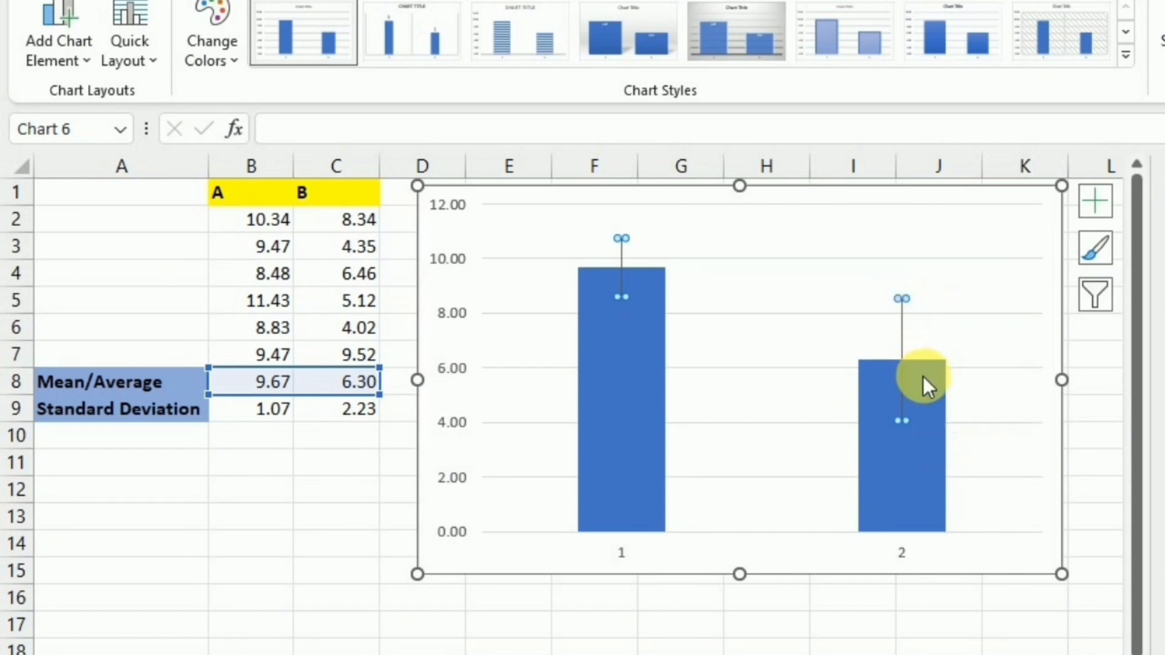
# - Format the error bar lines with a width of 1.25 pt and a dashed line type
pyautogui.moveTo(923, 395)
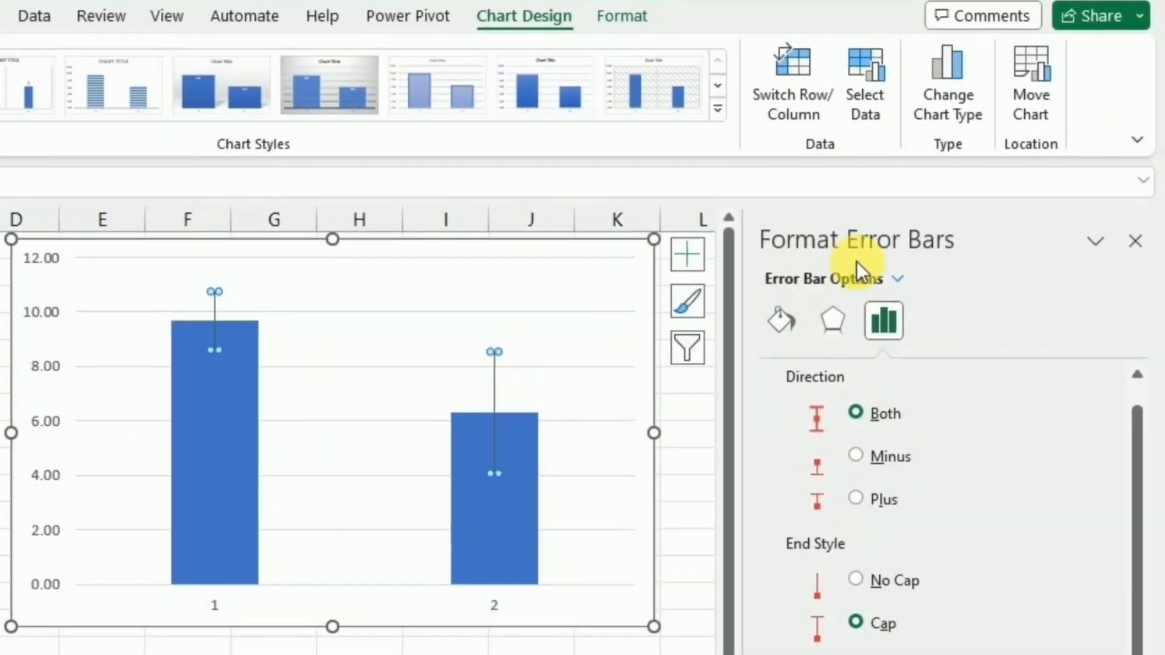
pyautogui.click(782, 319)
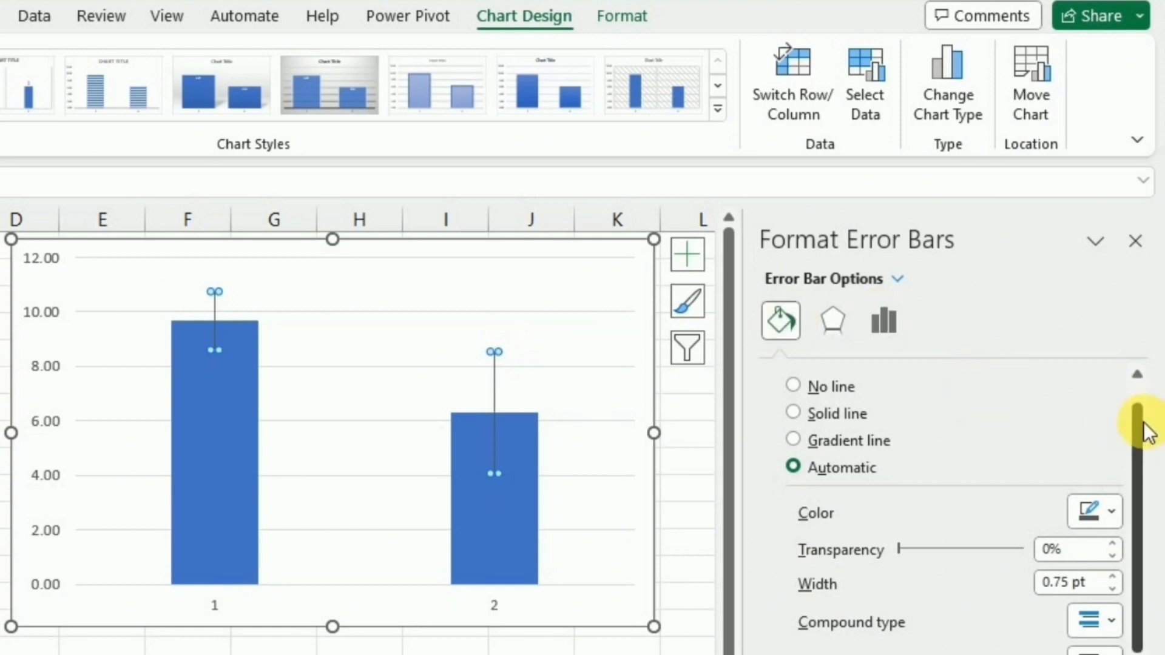
pyautogui.moveTo(1141, 421); pyautogui.dragTo(1146, 449)
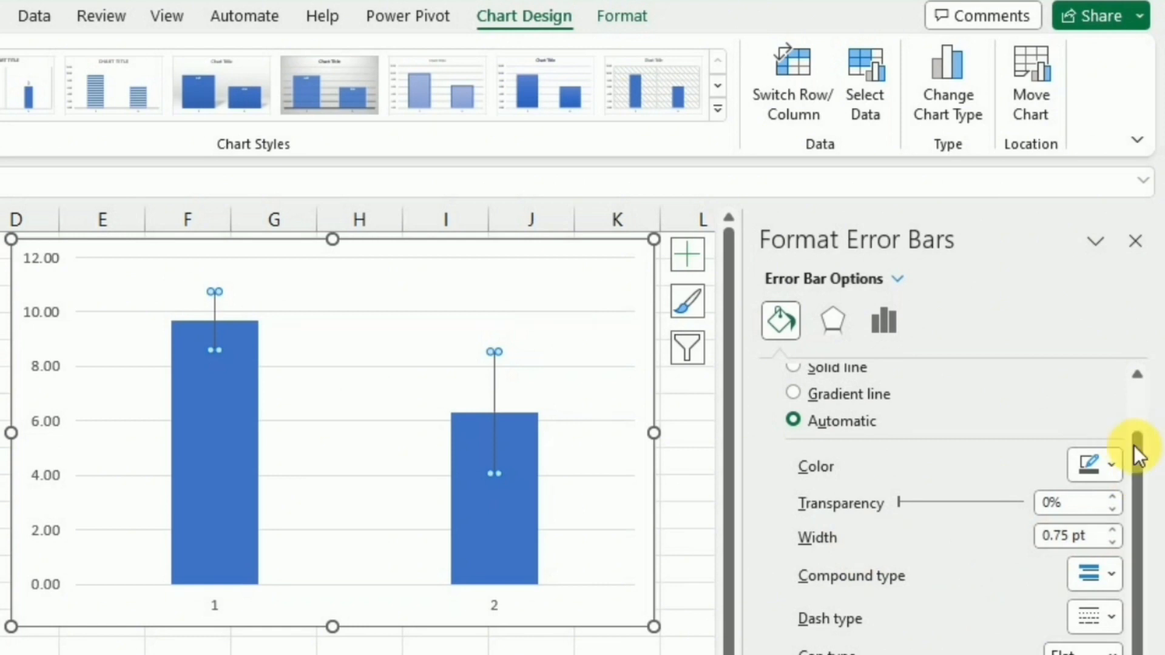
pyautogui.click(1111, 529)
pyautogui.click(1112, 529)
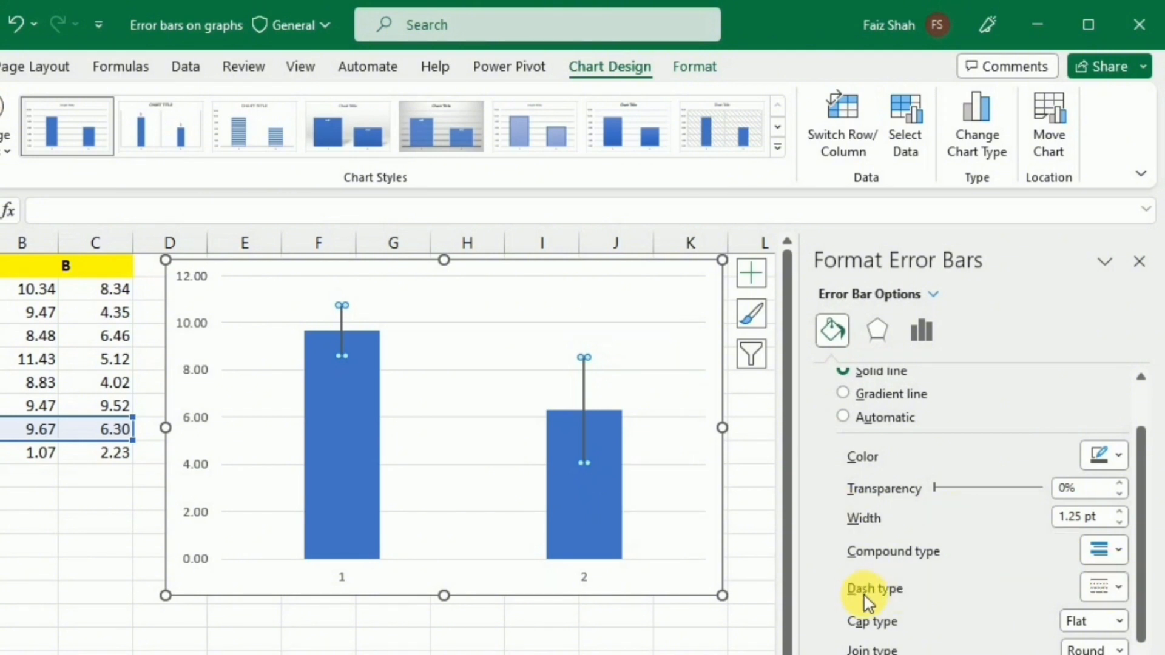
pyautogui.click(1115, 592)
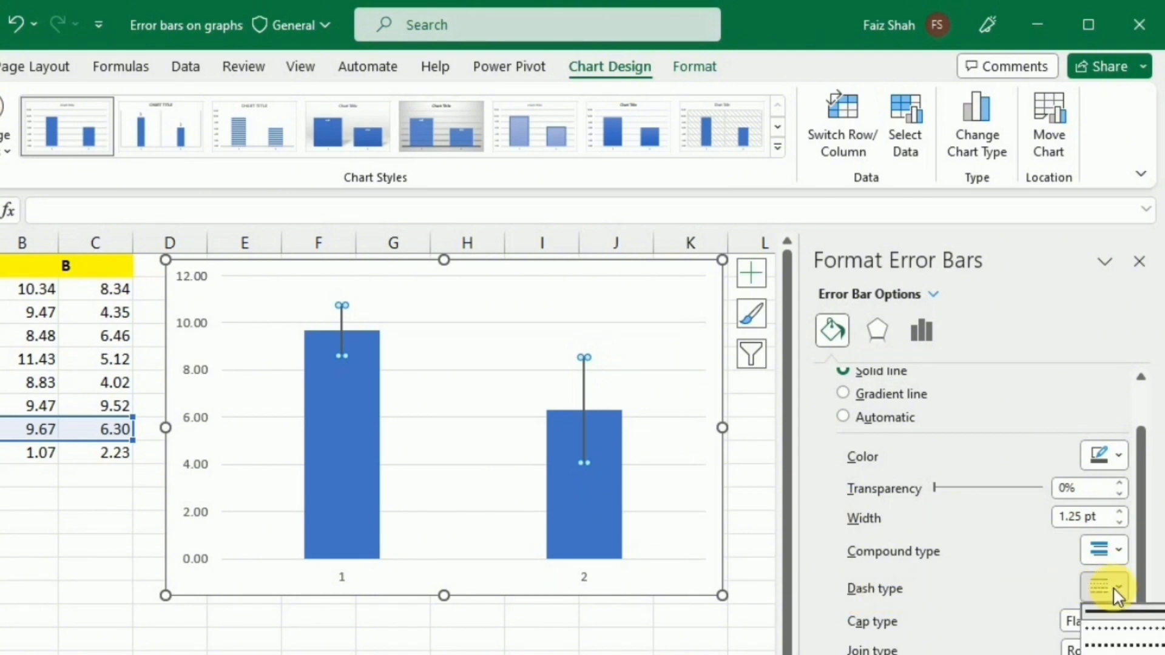
pyautogui.click(1126, 644)
pyautogui.click(587, 382)
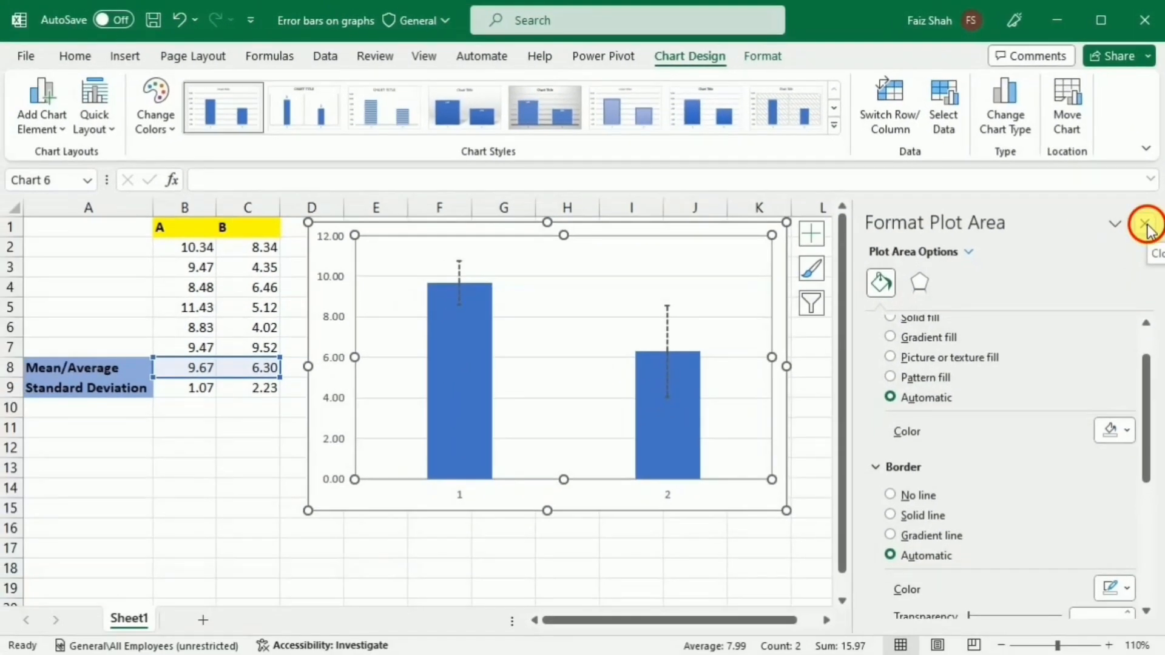
# - Close the formatting pane and move the chart about half a column to the right, away from the data table
pyautogui.click(1144, 266)
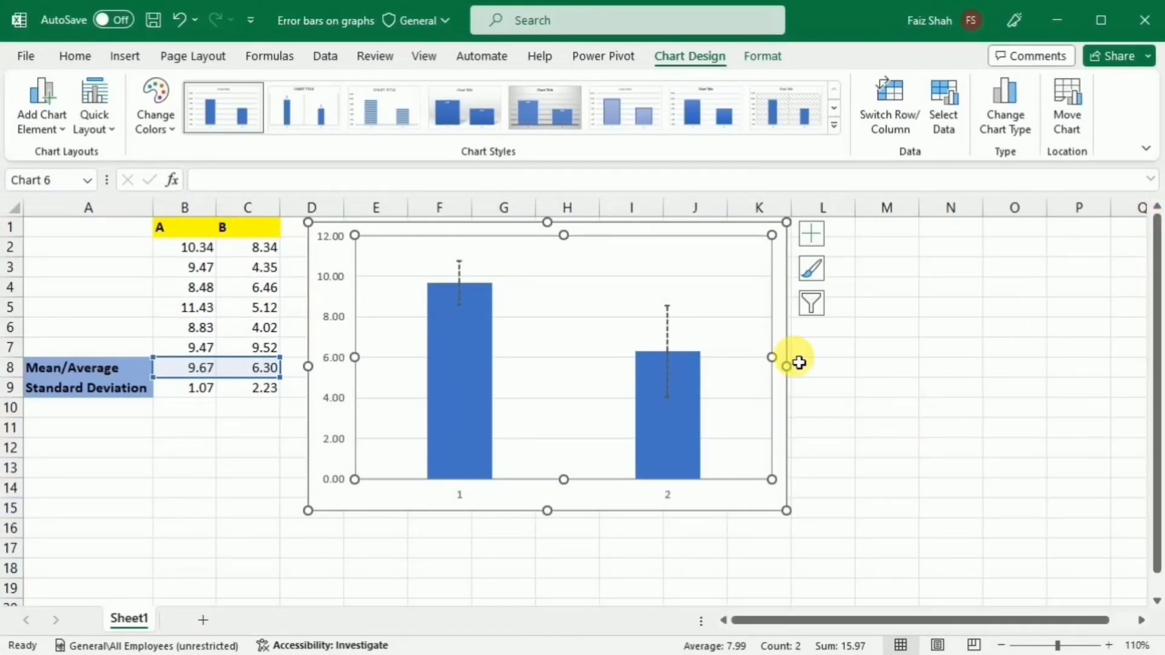
pyautogui.moveTo(760, 225); pyautogui.dragTo(798, 227)
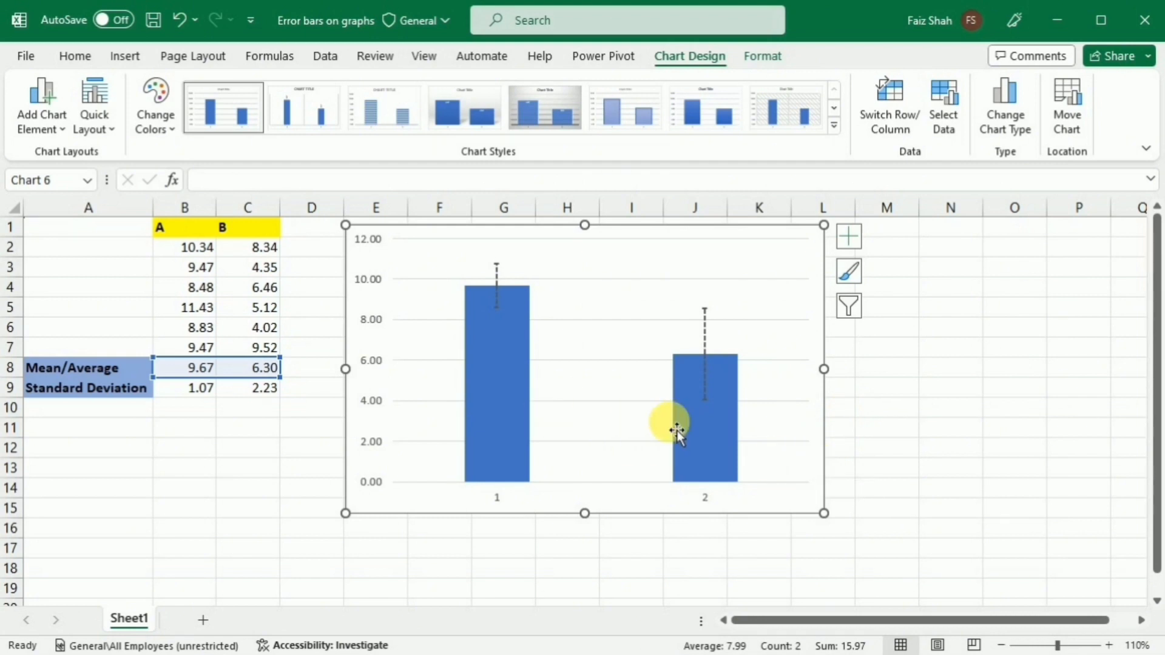
# - Try changing the column chart to a Line chart and undo the change
pyautogui.moveTo(694, 365)
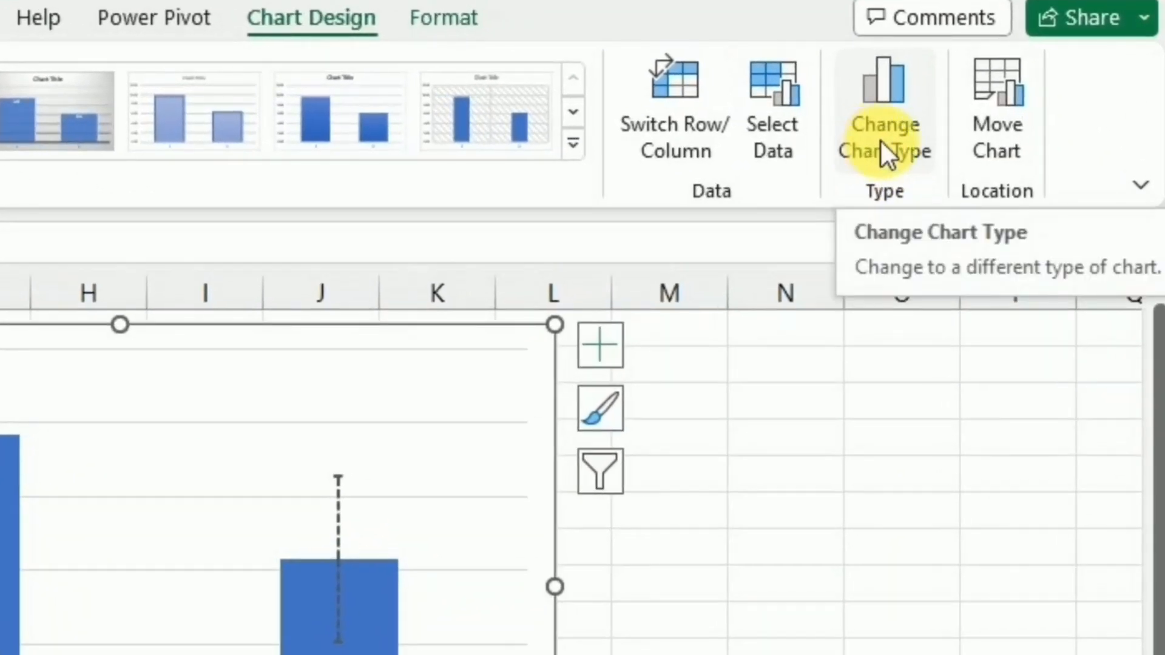
pyautogui.click(897, 155)
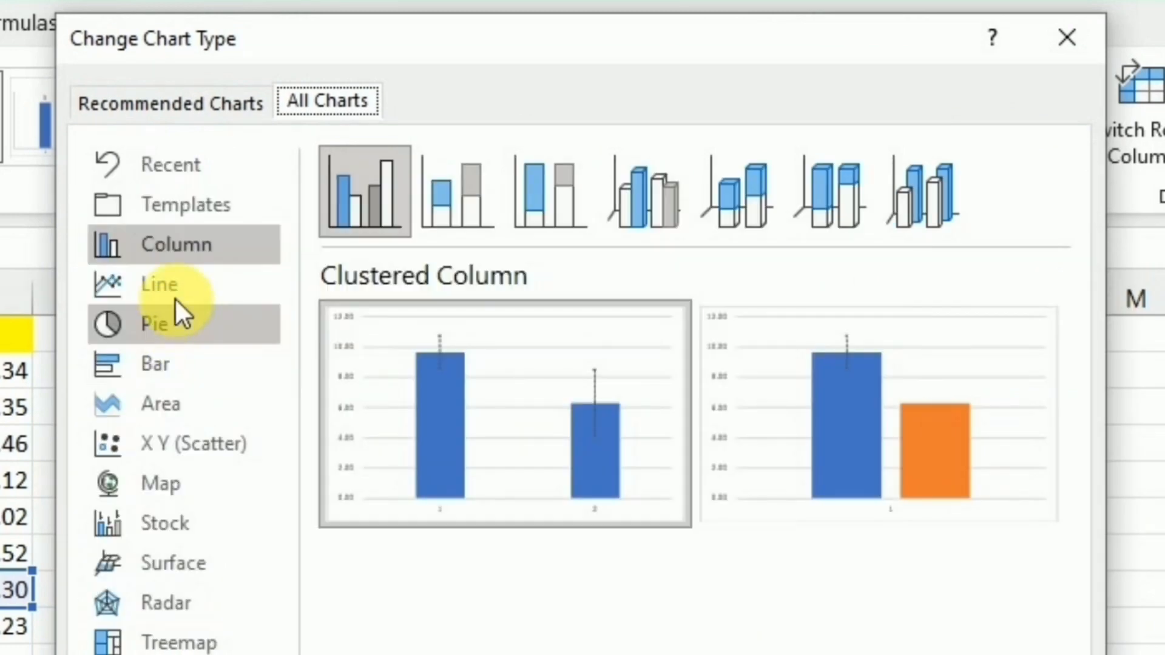
pyautogui.click(176, 292)
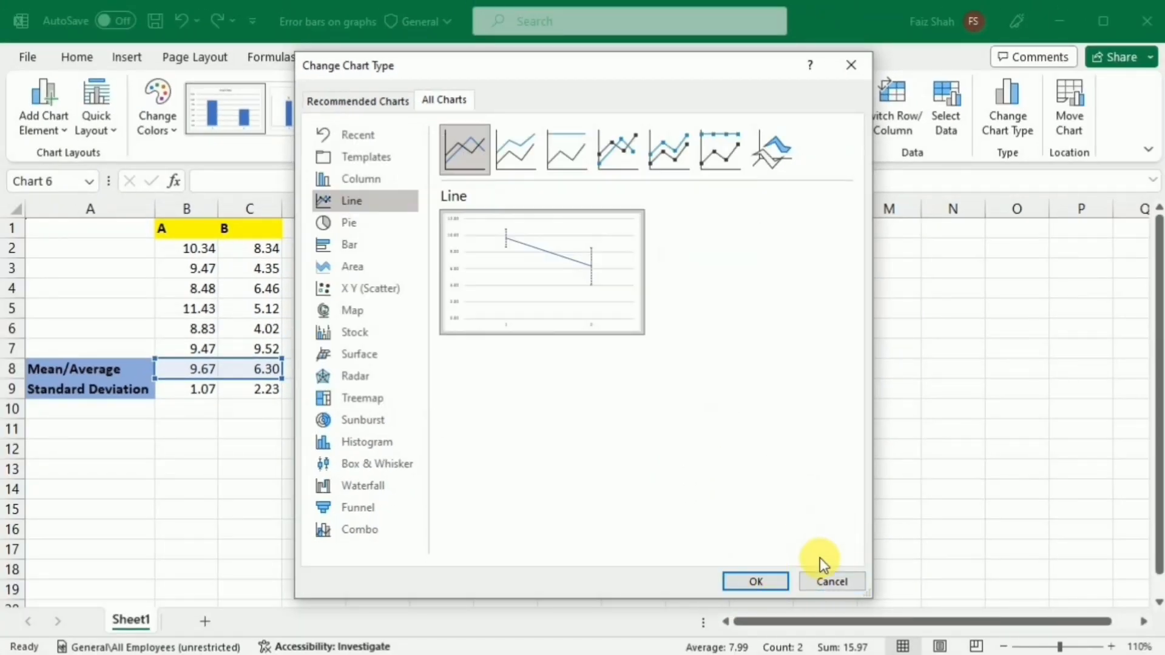
pyautogui.click(782, 580)
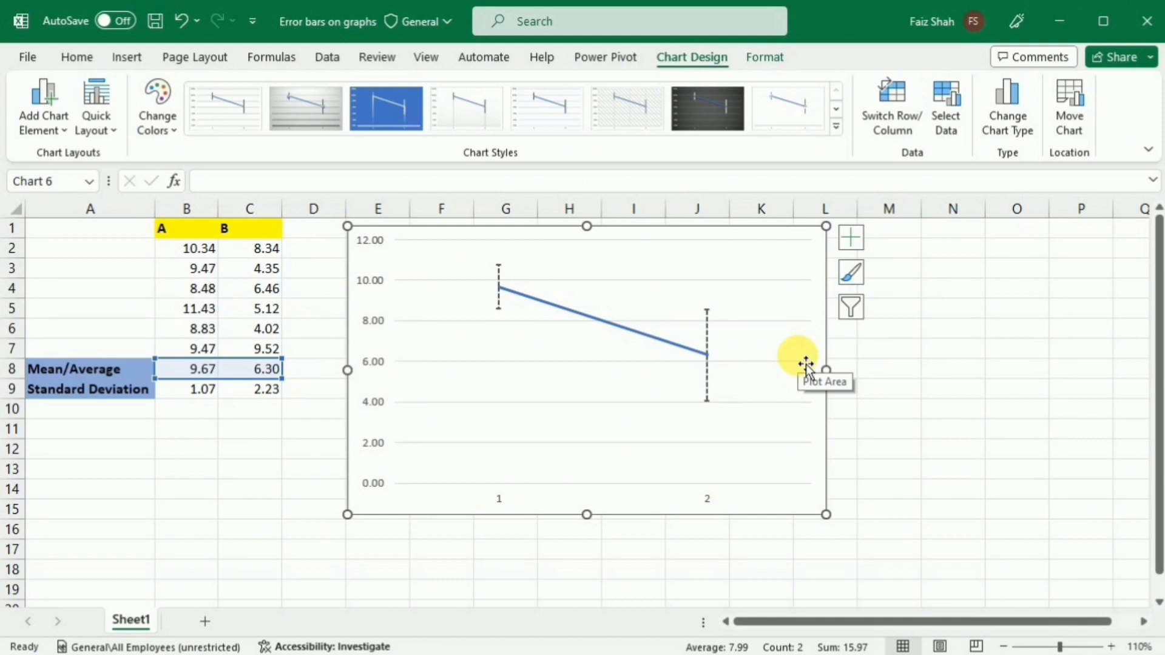
pyautogui.hotkey('ctrl', 'z')
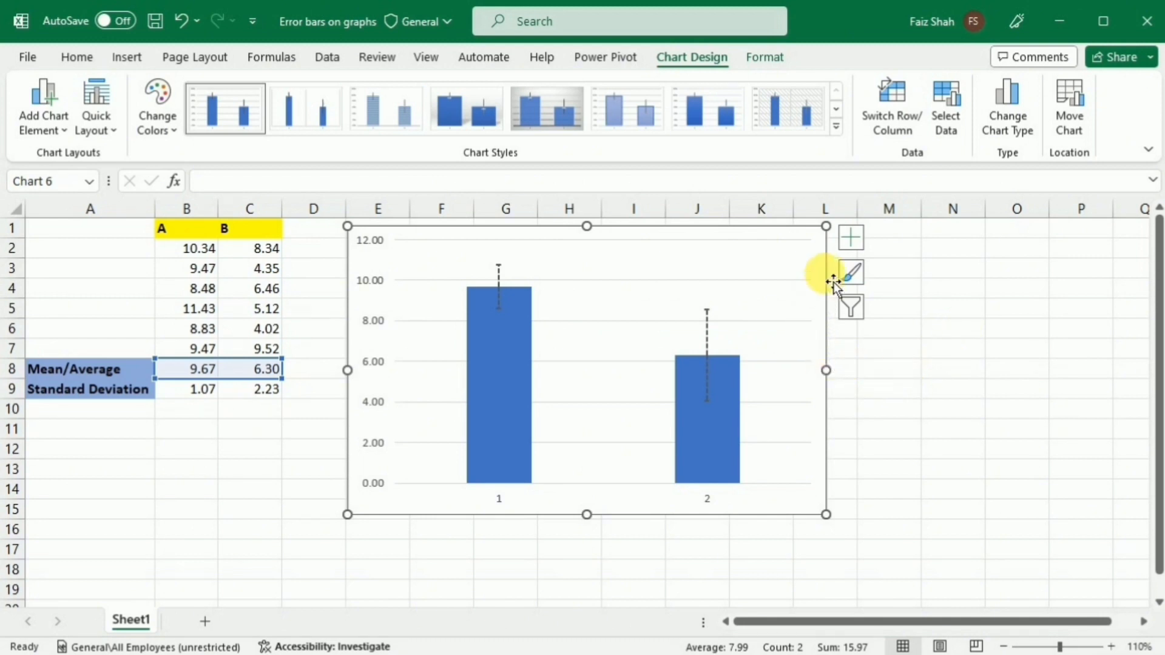
# - Review the Custom error amount setting in the detailed error bar options and close them
pyautogui.click(853, 242)
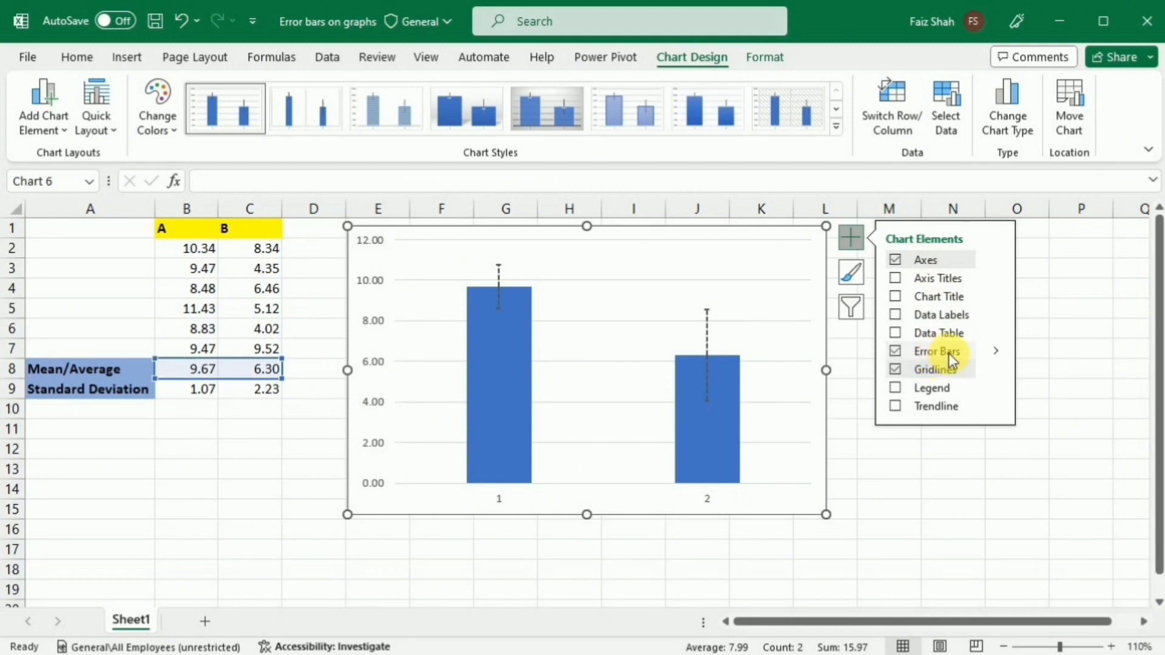
pyautogui.click(996, 352)
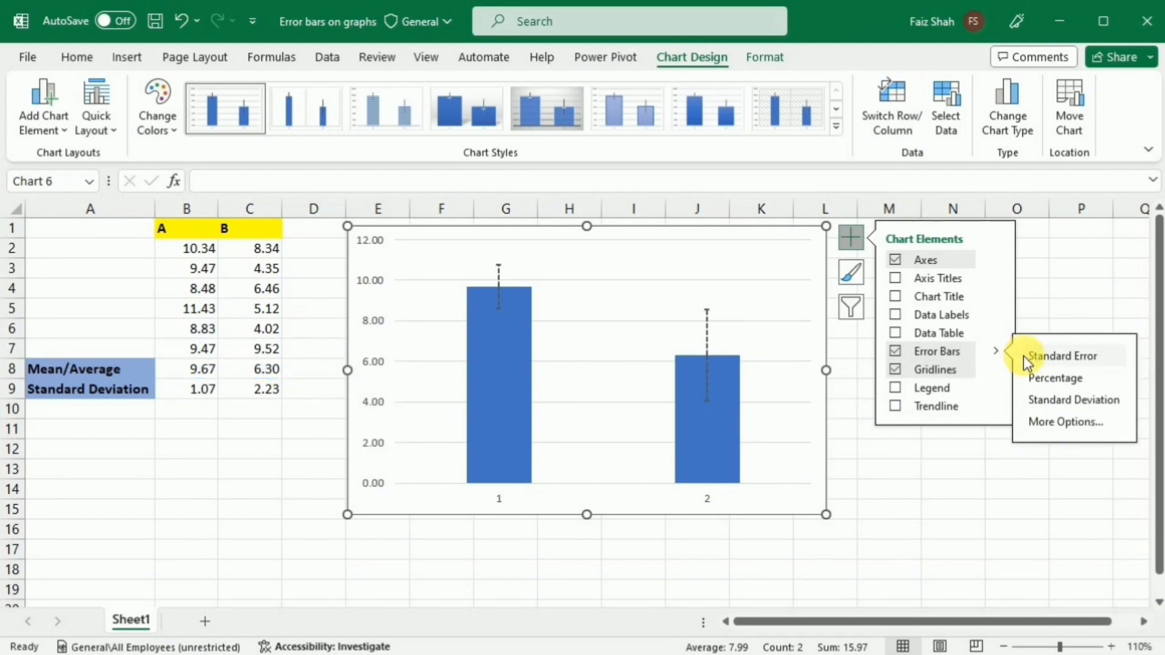
pyautogui.click(1048, 424)
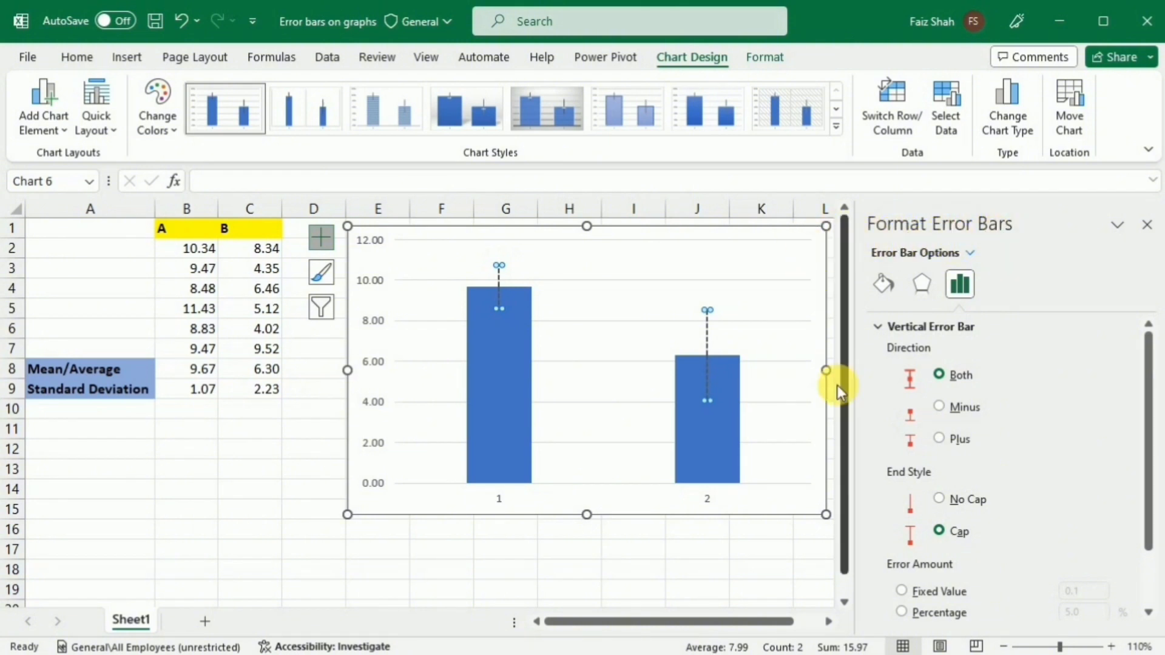
pyautogui.scroll(-2, 935, 565)
pyautogui.click(934, 601)
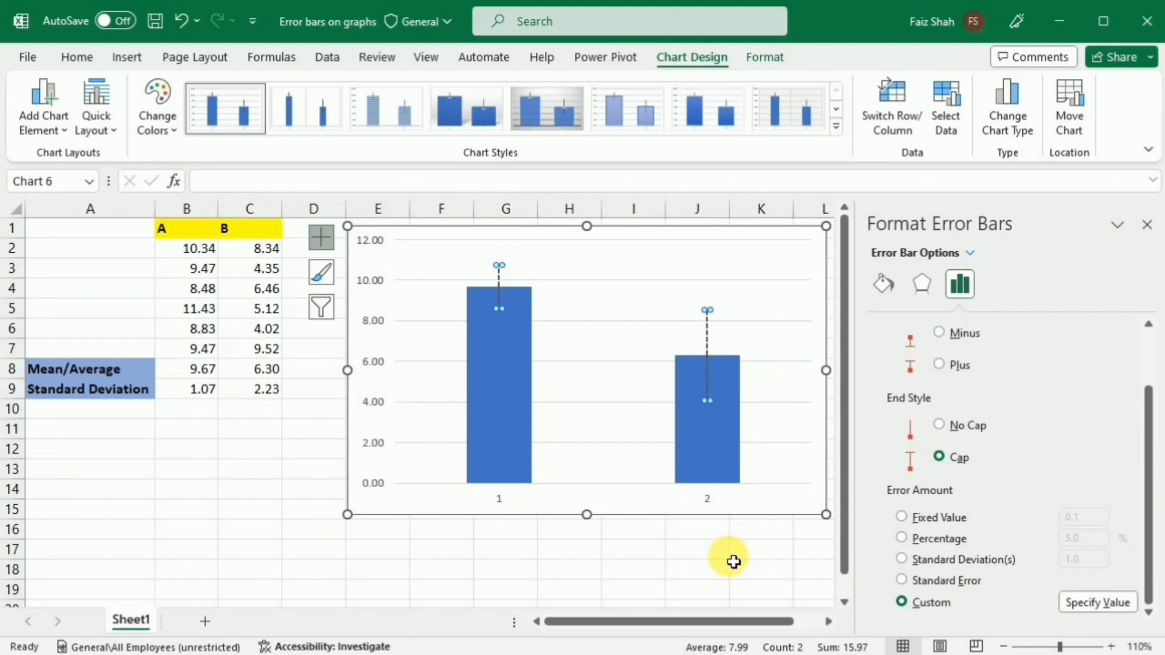
pyautogui.click(1147, 225)
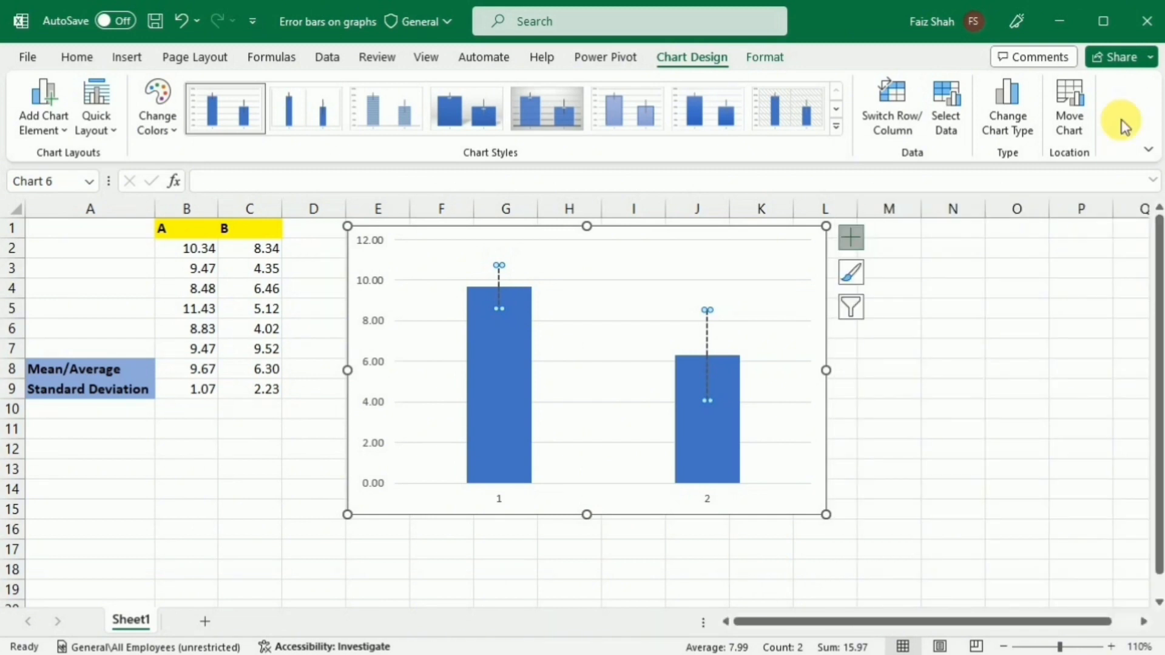